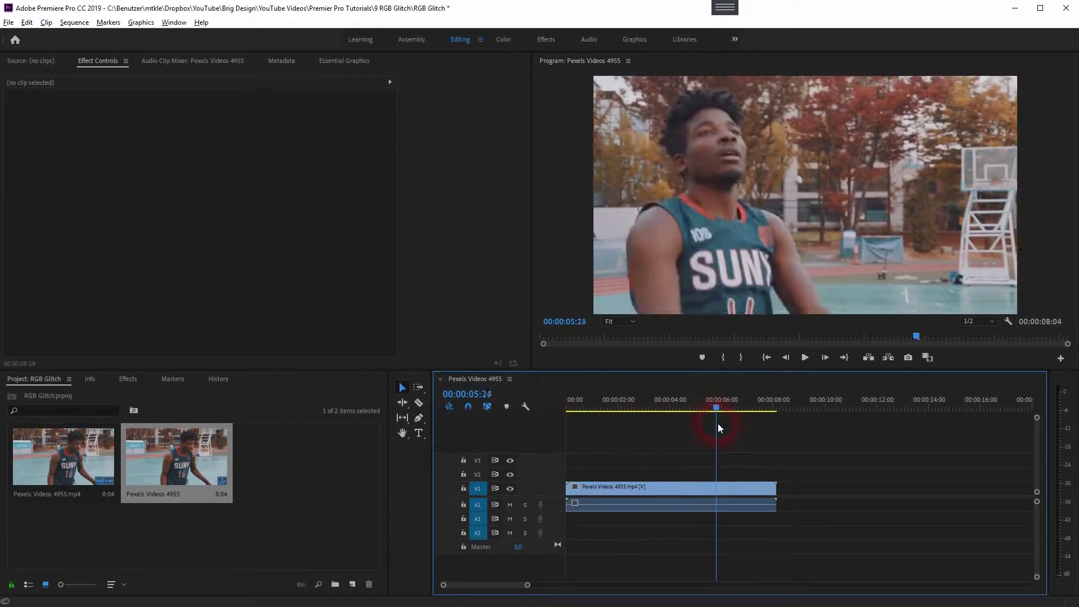
Cut the clip on the timeline at 00:00:06:04 and delete the part after the cut.
click(419, 403)
click(725, 486)
click(330, 403)
click(402, 388)
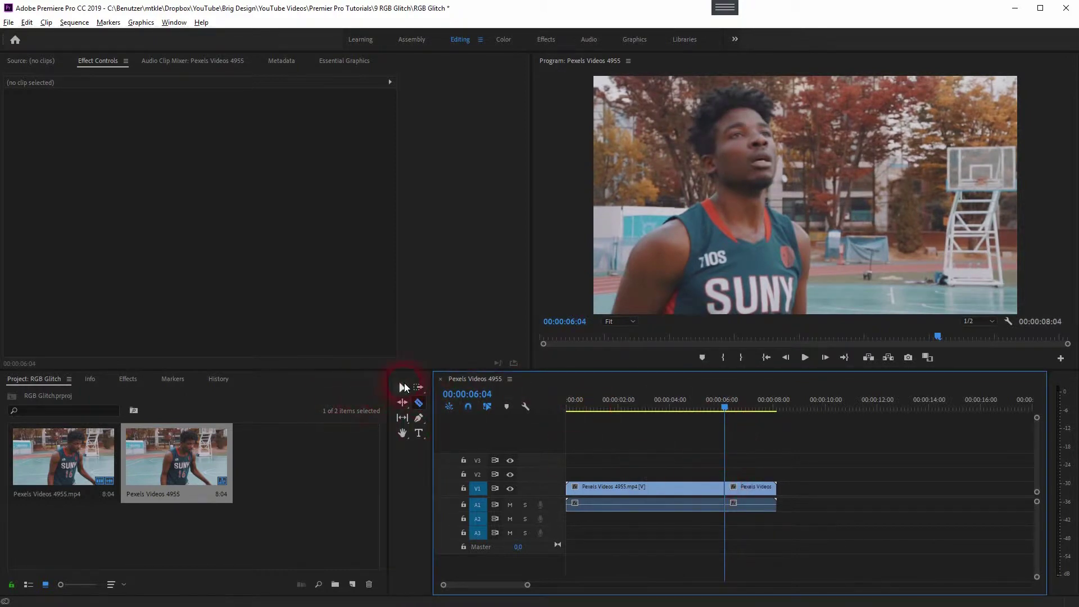
click(764, 490)
key(Delete)
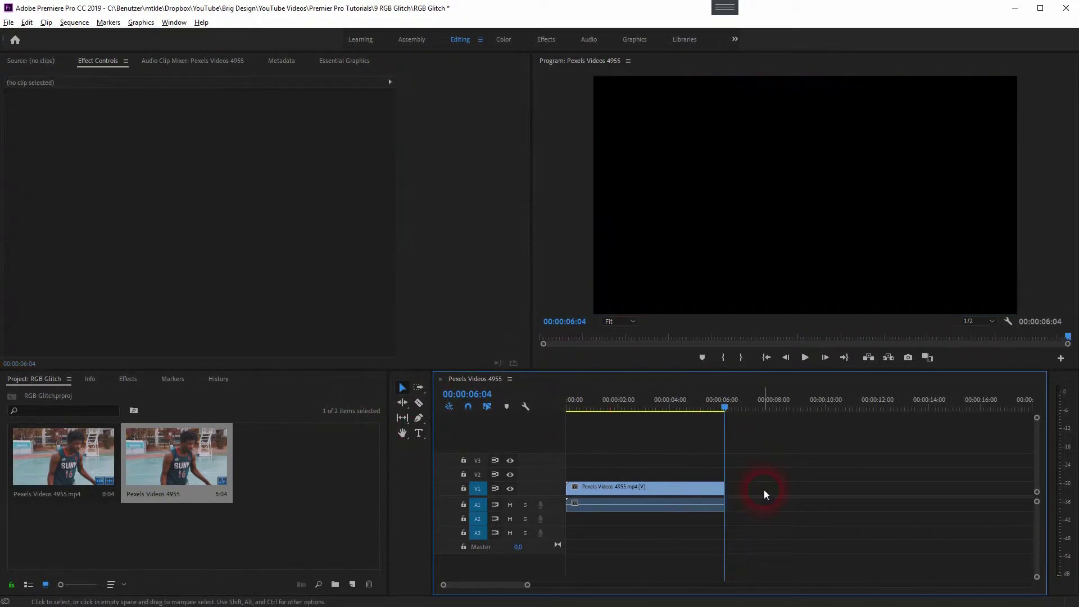
Place two copies of the clip further along the timeline, one on V2 at about 00:00:06:18 and one after it on V3.
drag(723, 405, 656, 429)
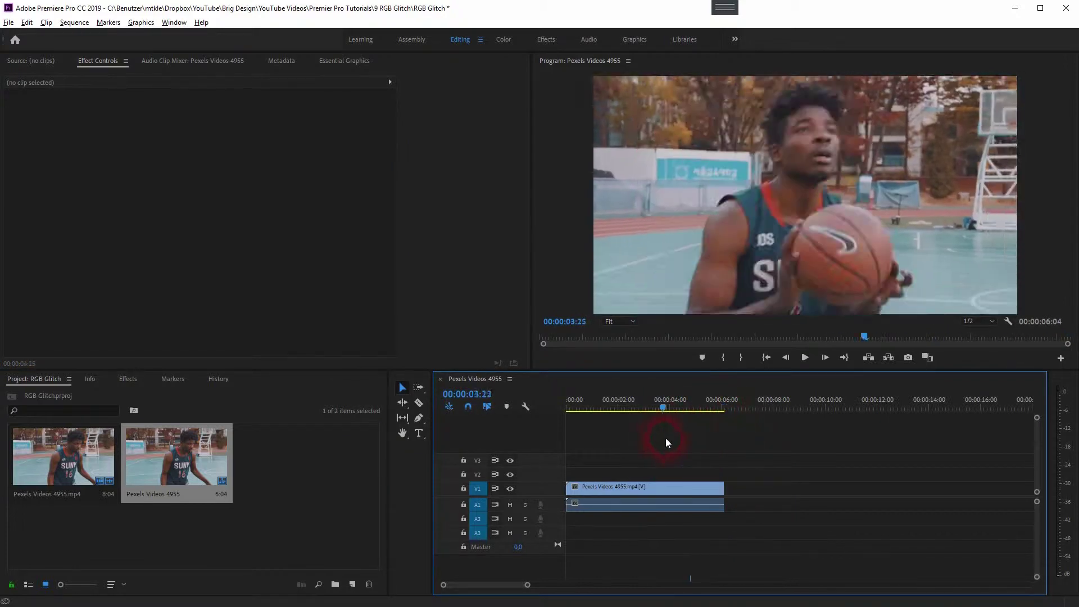
click(699, 485)
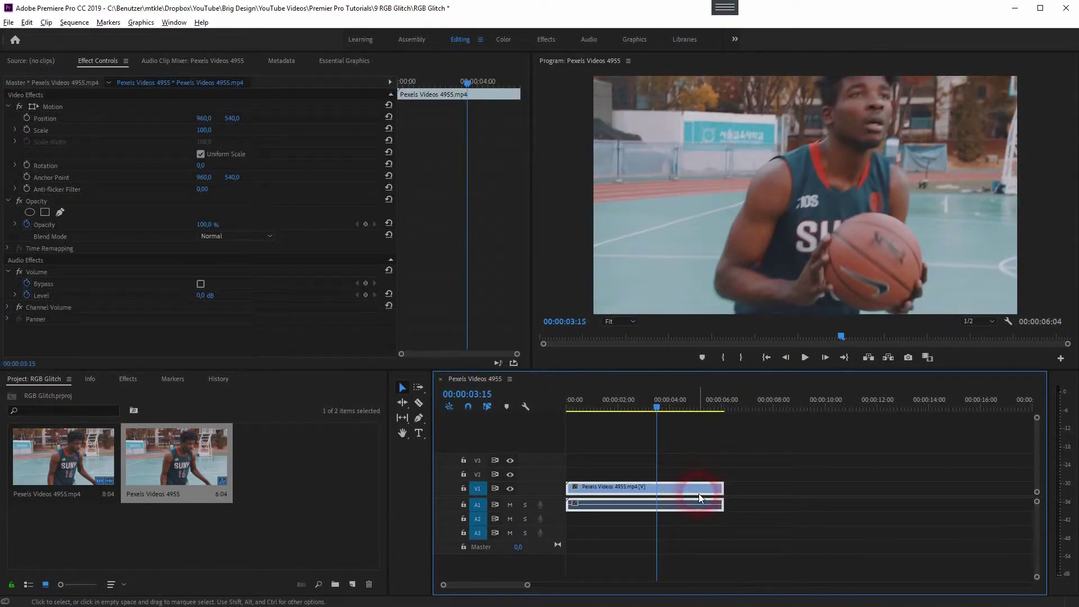
drag(686, 488, 858, 474)
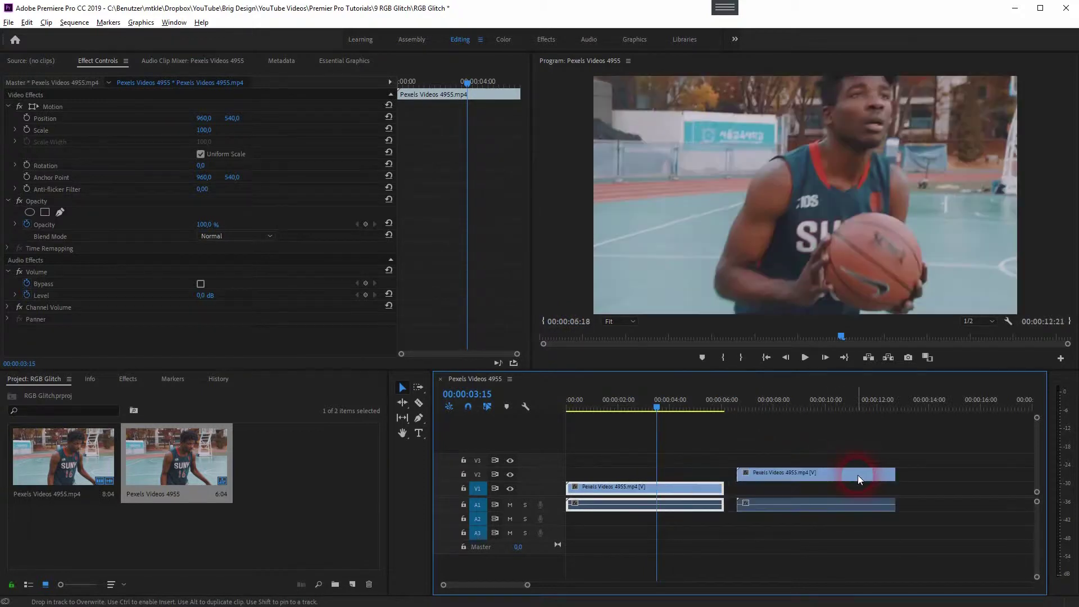
drag(776, 474, 955, 458)
click(838, 558)
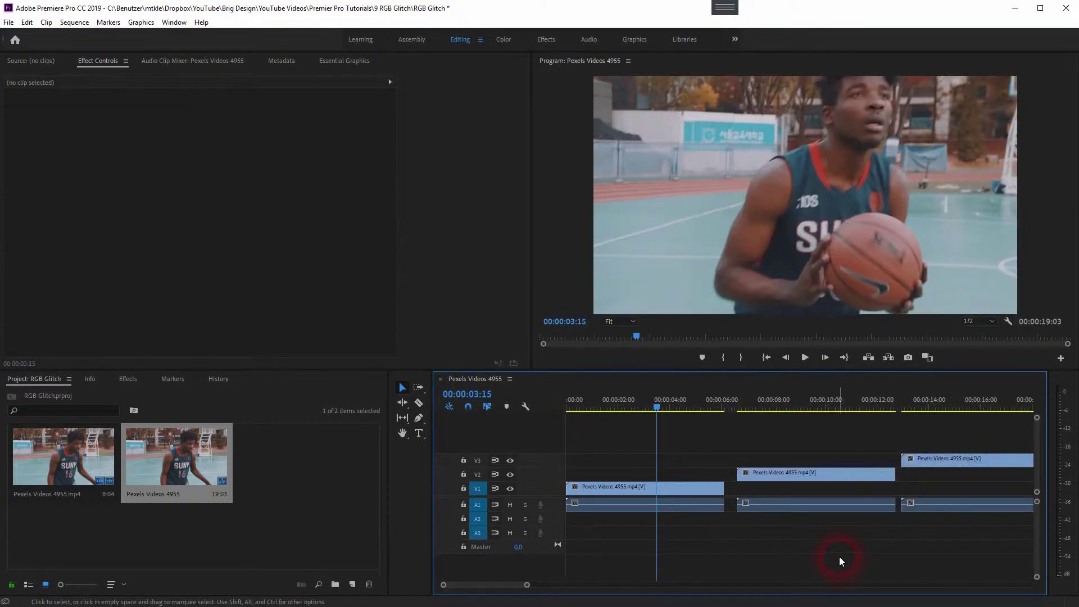
Search the effects for "rgb" and apply Color Balance (RGB) to the clip on V1.
click(126, 383)
click(13, 397)
text(rgb)
click(49, 454)
click(55, 469)
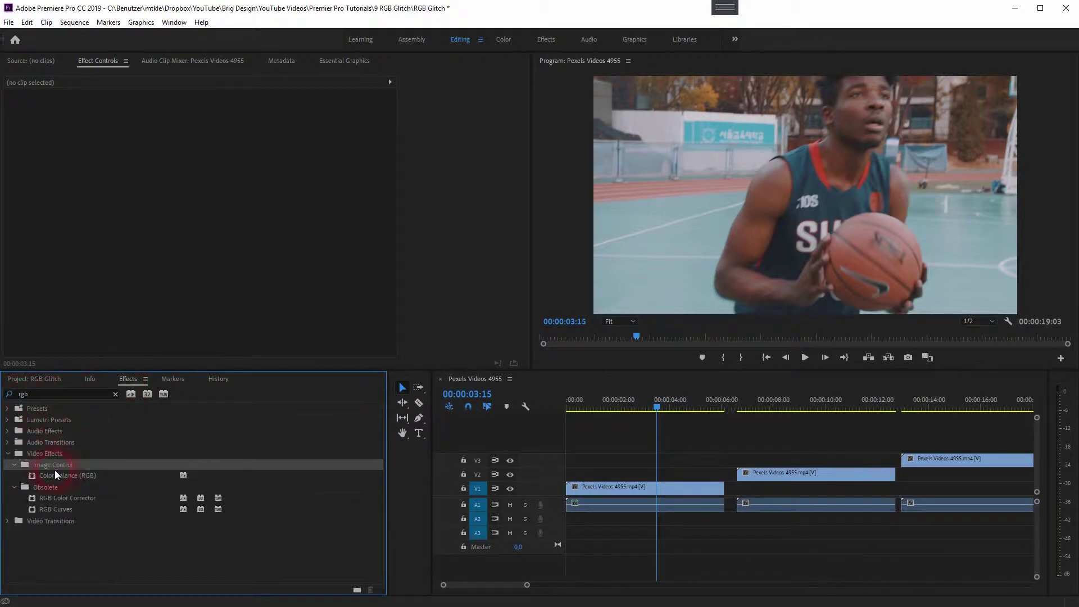
click(65, 477)
drag(66, 477, 602, 489)
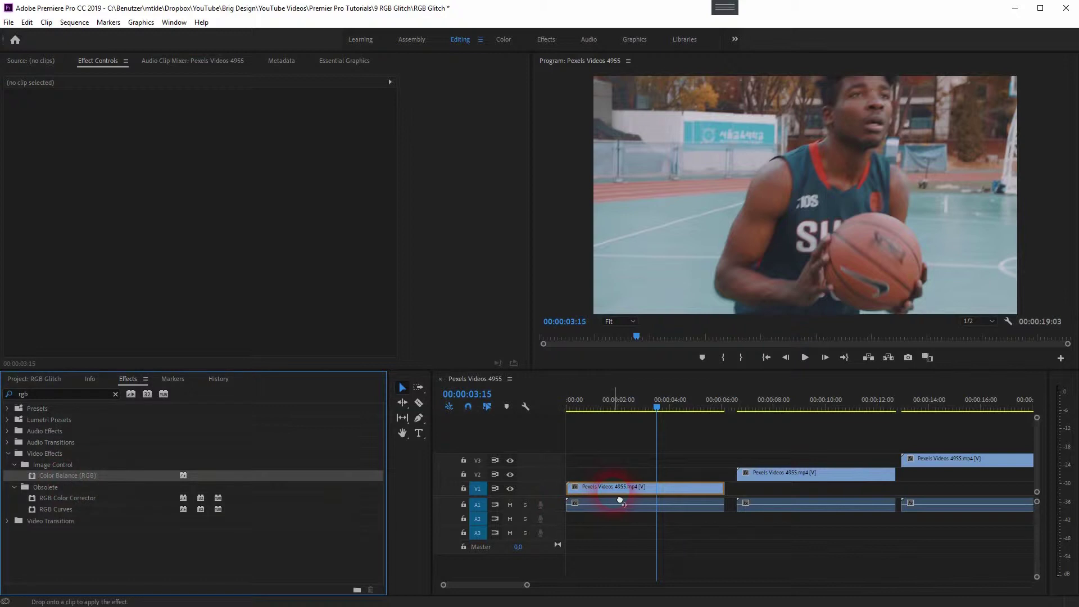
click(607, 491)
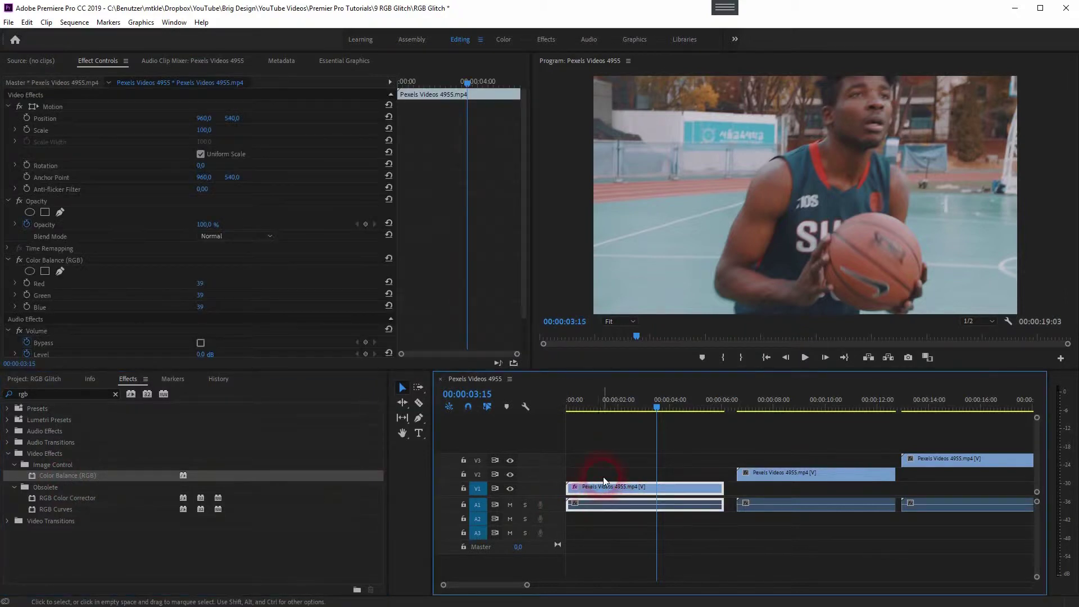
Set the V1 clip's Color Balance to Red 100, Green 0, Blue 0 and its blend mode to Linear Dodge (Add).
click(48, 262)
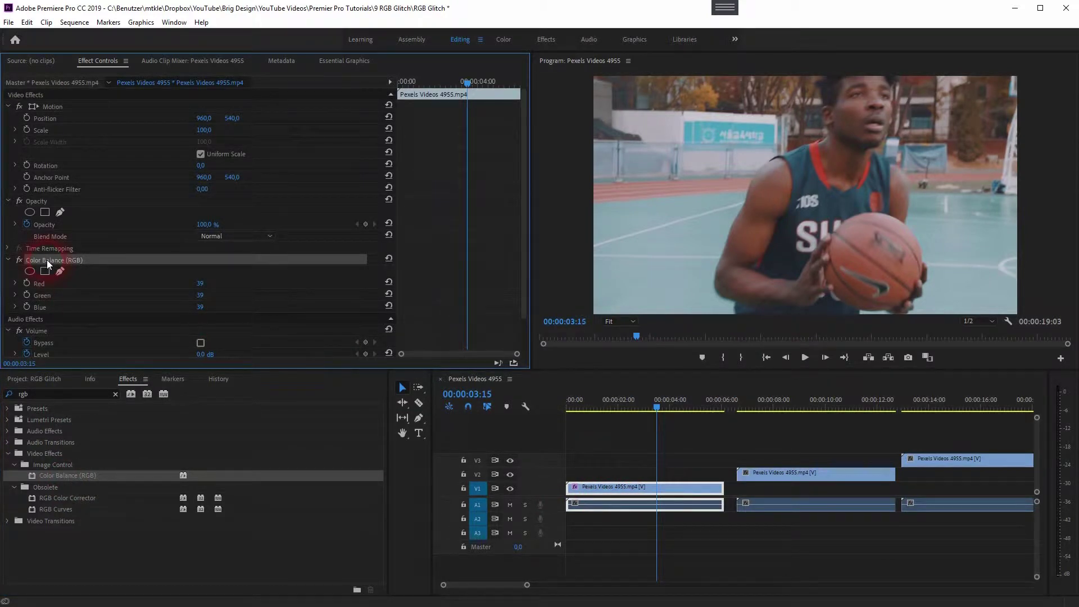
click(198, 285)
text(100)
click(199, 295)
text(0)
click(200, 304)
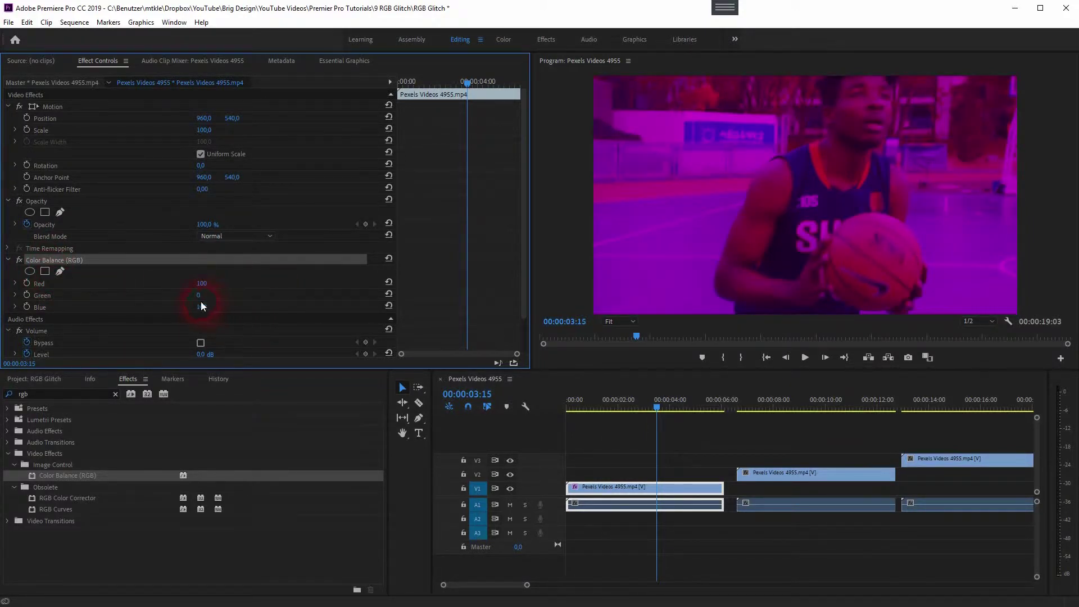
text(0)
click(254, 312)
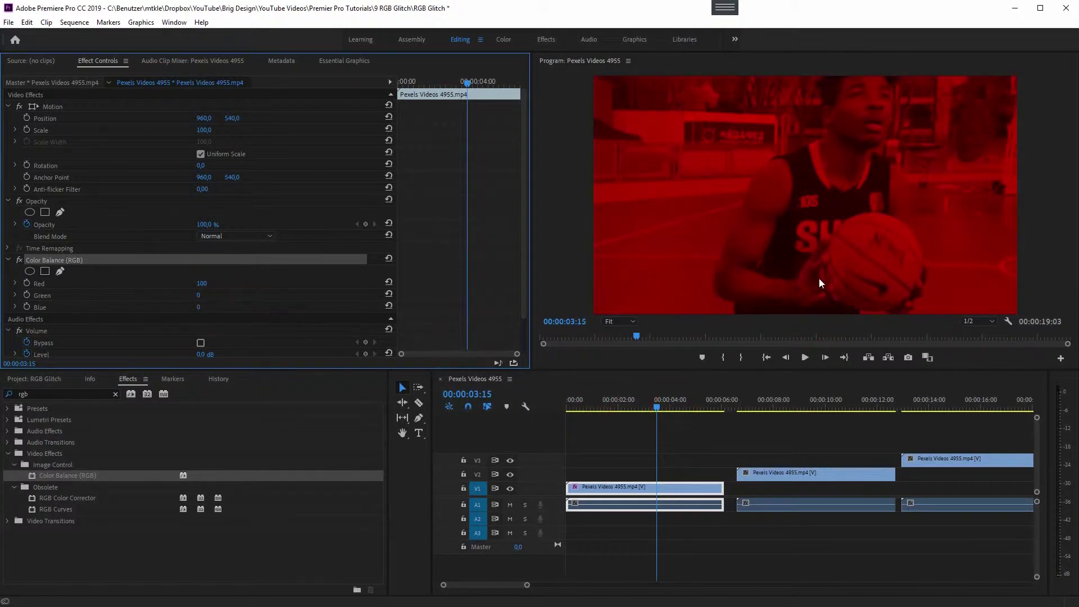
click(262, 235)
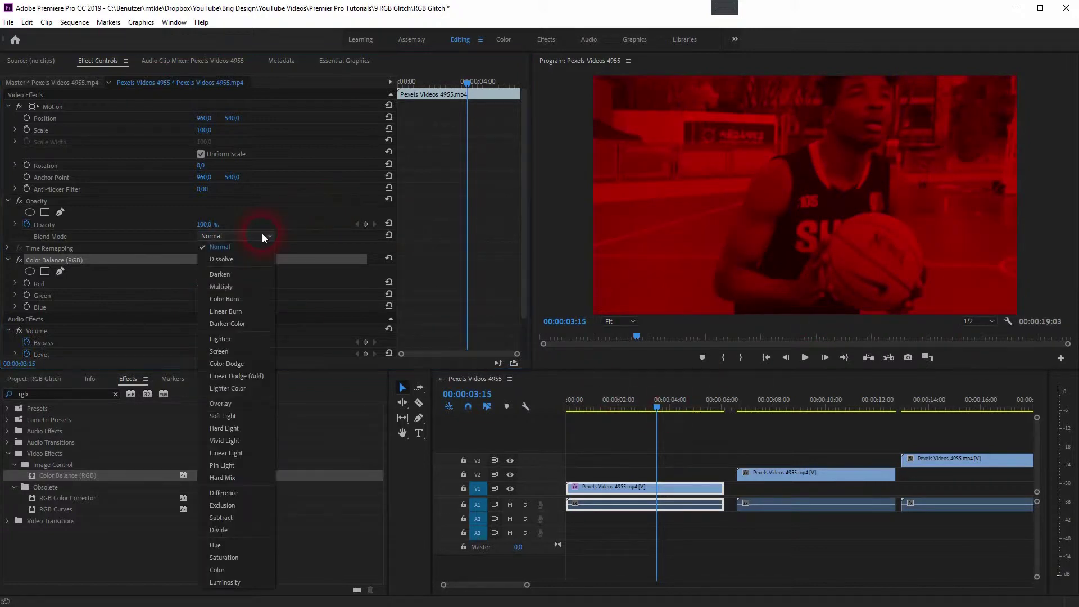
click(239, 369)
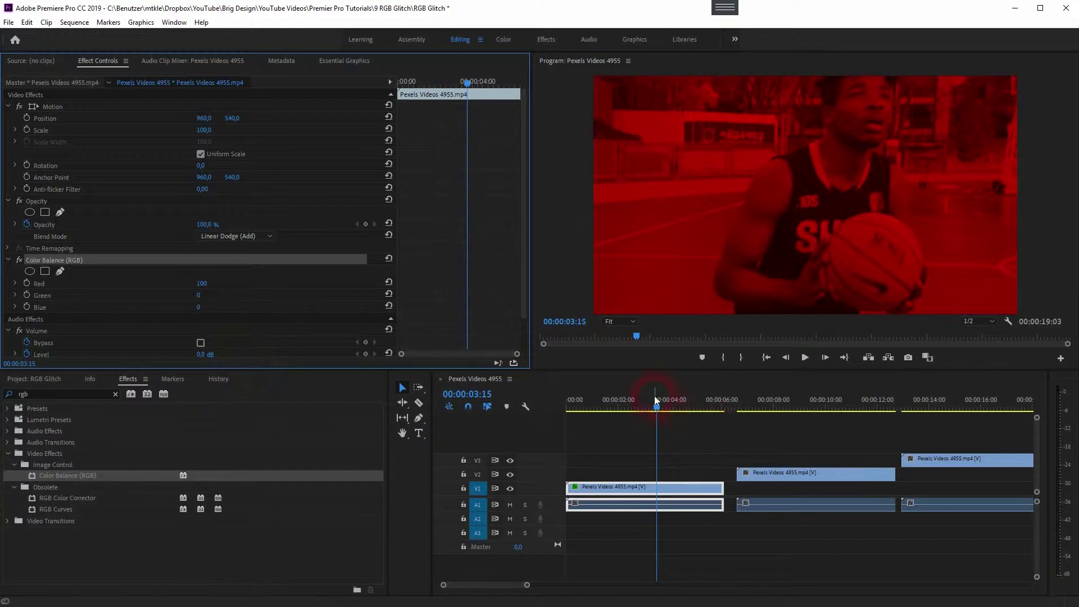
Move the V2 copy above the V1 clip so that it starts at 00:00:00:02.
drag(655, 407, 544, 473)
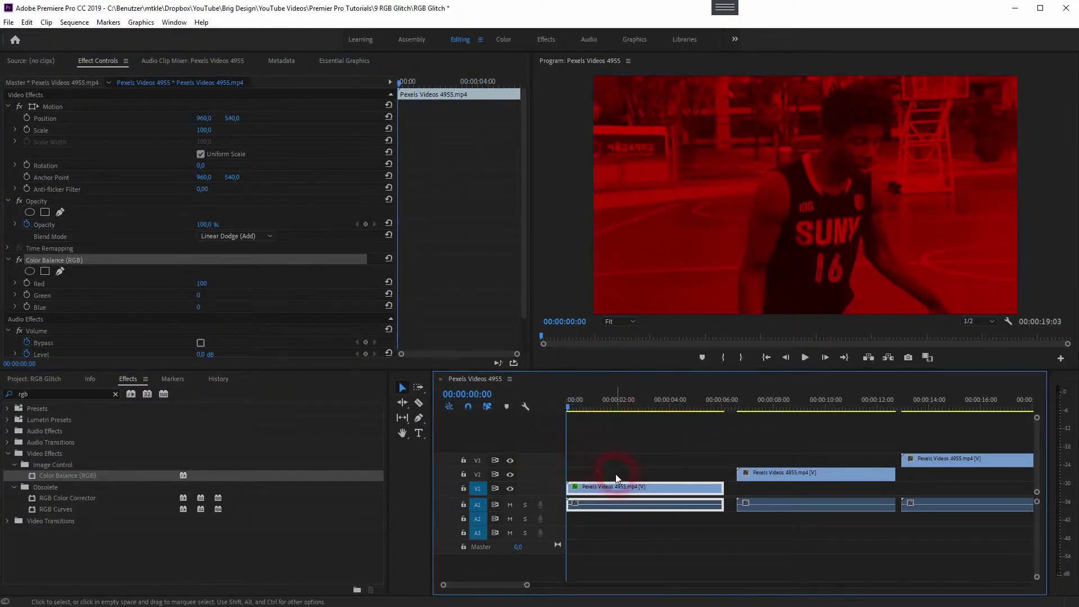
key(Right)
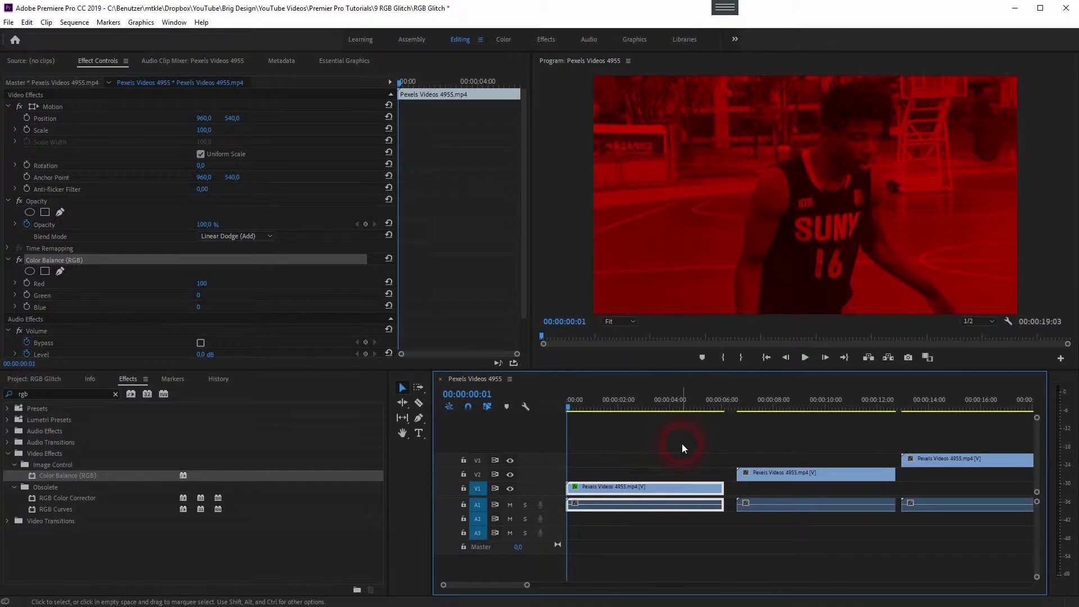
key(Right)
drag(804, 475, 625, 481)
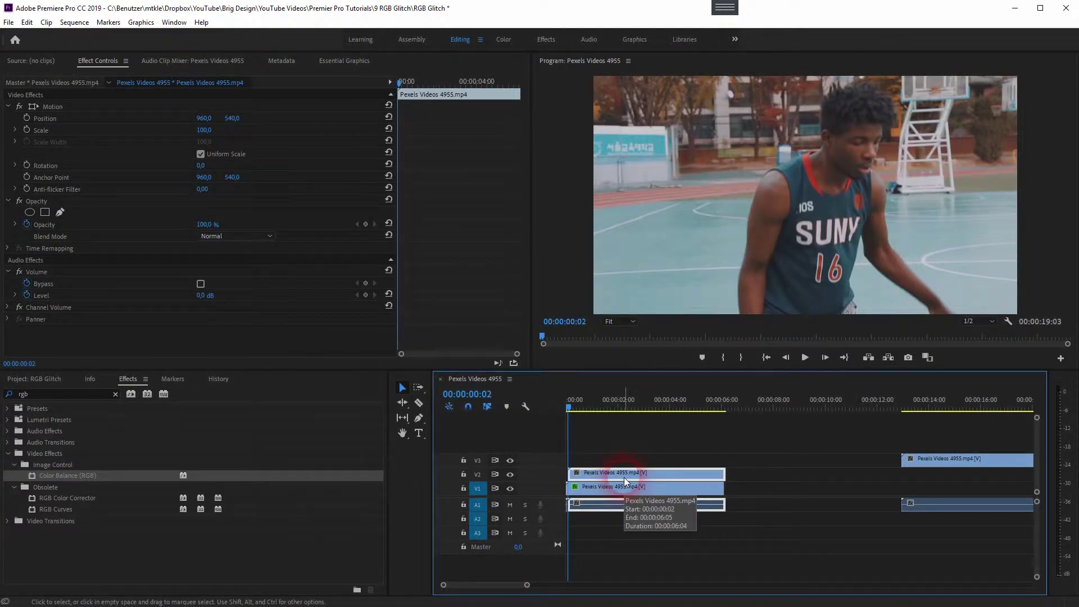
Apply Color Balance (RGB) to the clip on V2.
drag(69, 477, 612, 473)
click(98, 288)
click(36, 261)
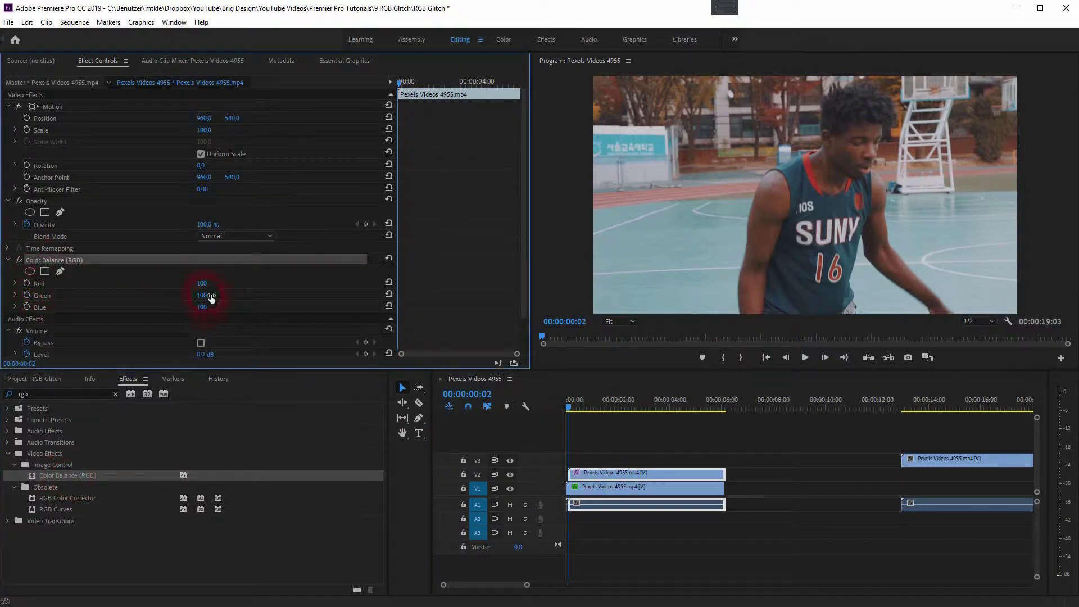
Set the V2 clip's Color Balance Red and Blue to 0 and its blend mode to Linear Dodge (Add).
click(201, 284)
text(0)
key(Return)
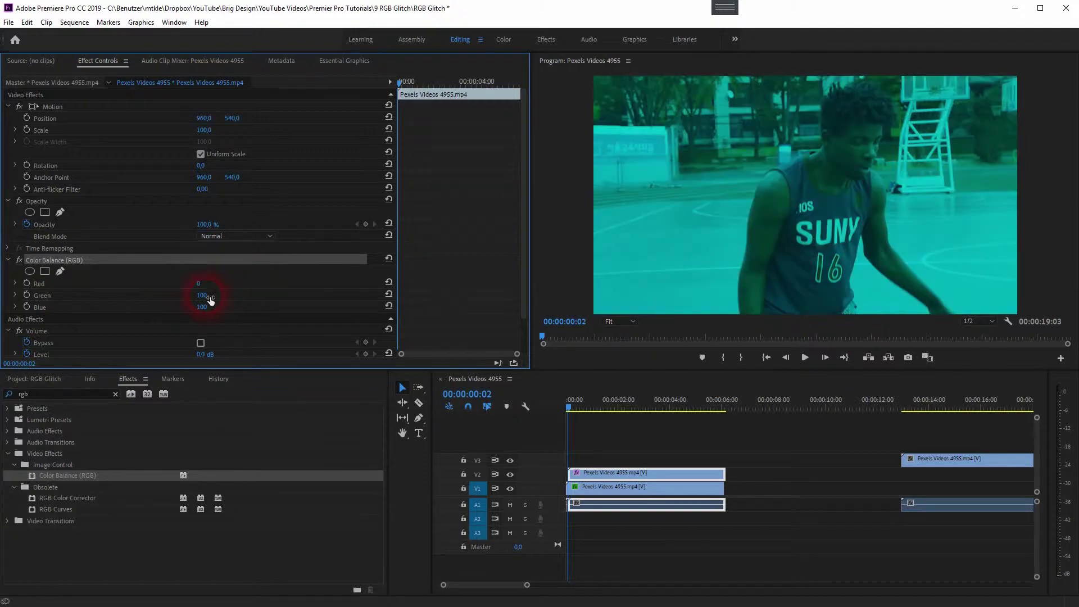
click(205, 308)
text(0)
key(Return)
click(246, 237)
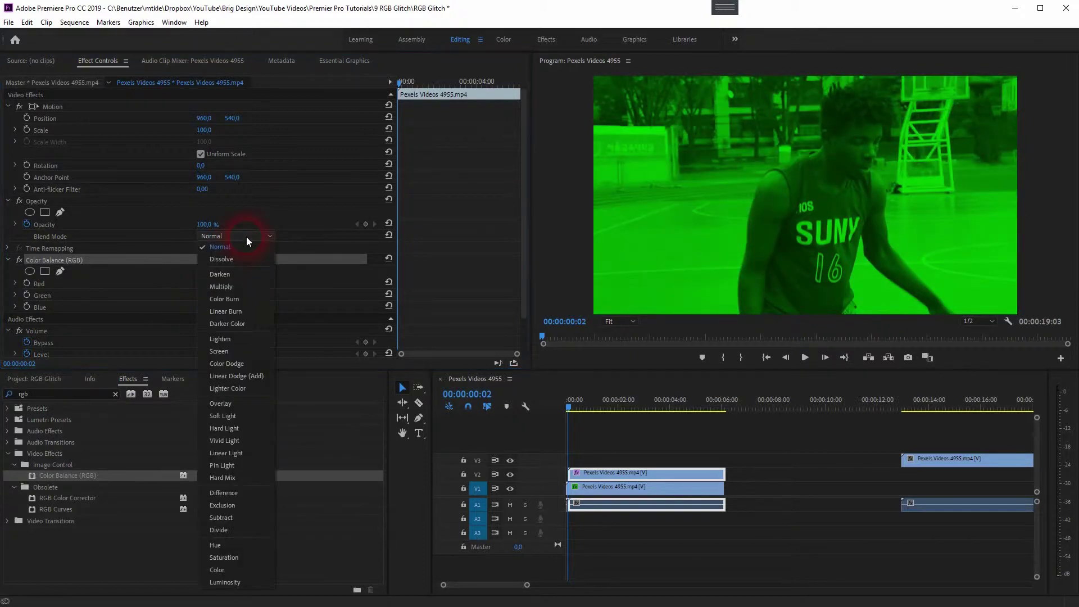
click(254, 374)
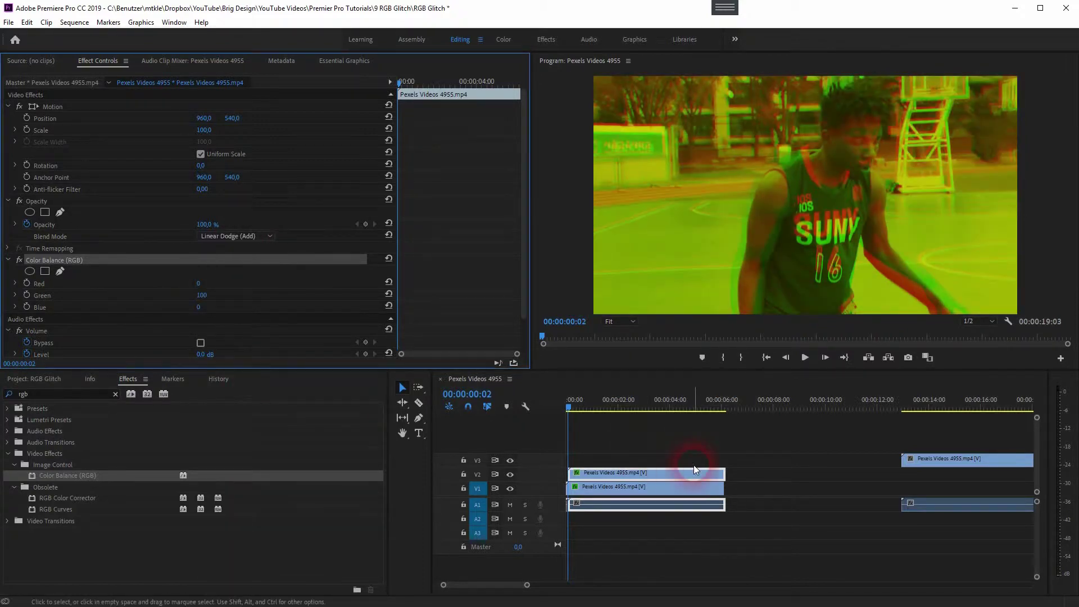
Move the V3 copy above the other clips, starting at 00:00:00:04, and apply Color Balance (RGB) to it.
click(601, 386)
drag(920, 460, 602, 462)
drag(86, 475, 596, 461)
click(349, 358)
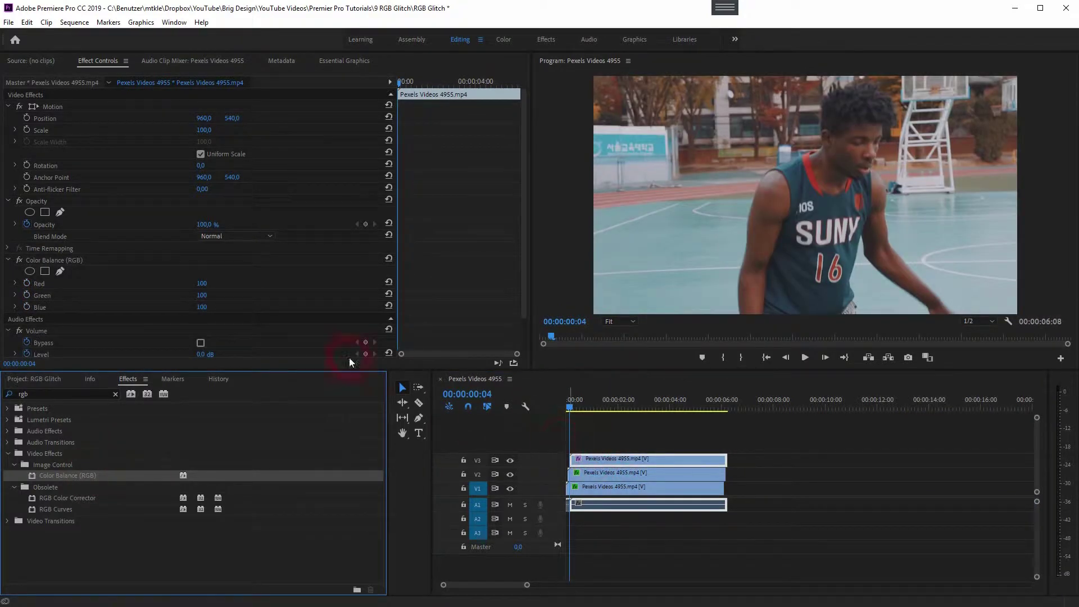
Set the V3 clip's Color Balance Red and Green to 0 and its blend mode to Linear Dodge (Add).
click(203, 284)
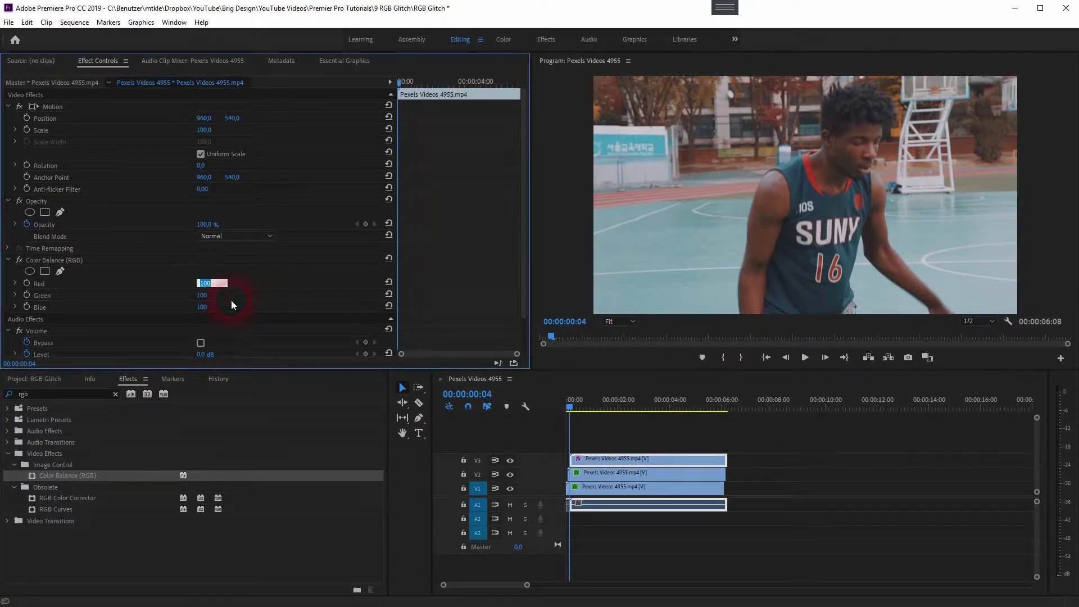
text(0)
key(Return)
click(203, 295)
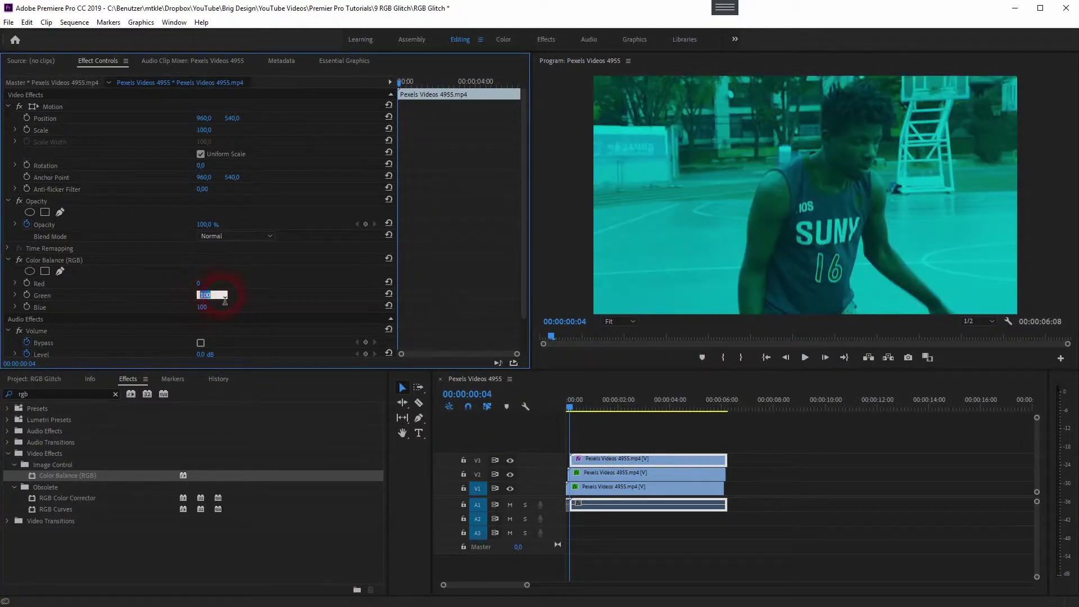
text(0)
key(Return)
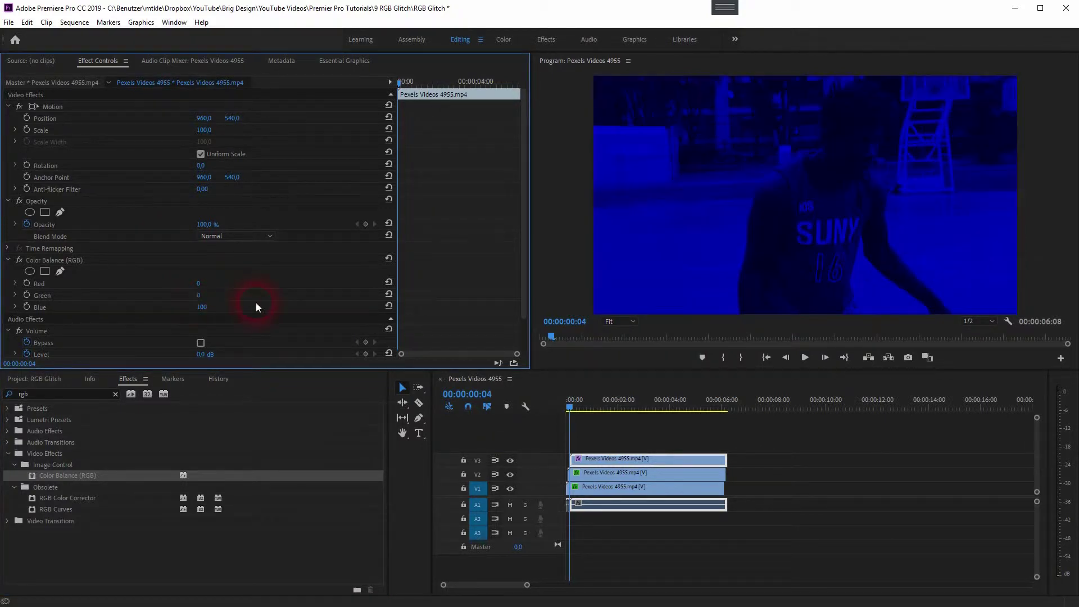
click(253, 237)
click(251, 376)
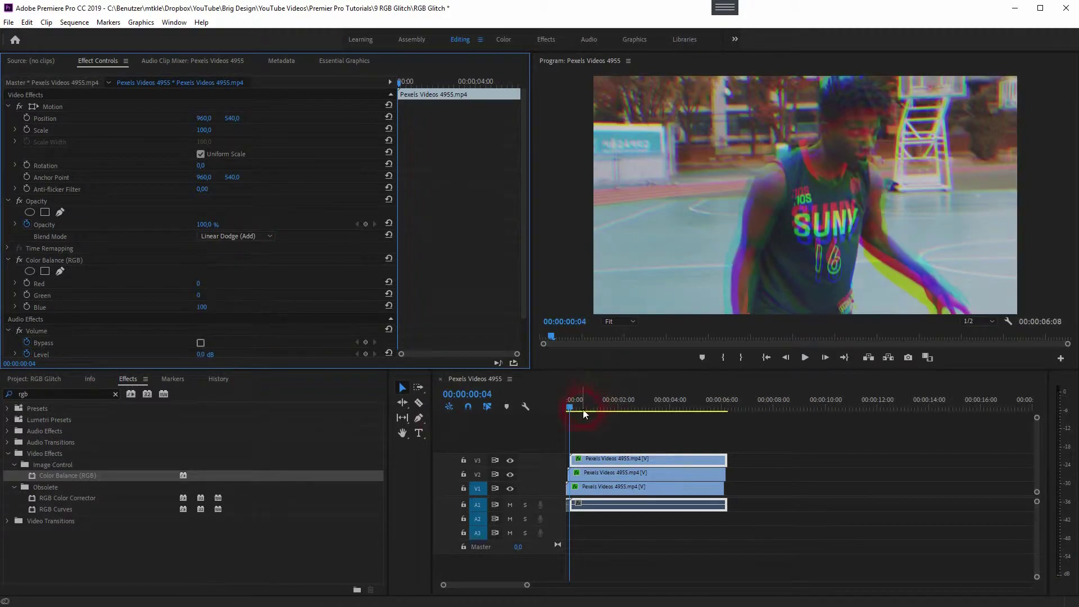
Play back the layered RGB effect and return the playhead to the start of the sequence.
click(805, 358)
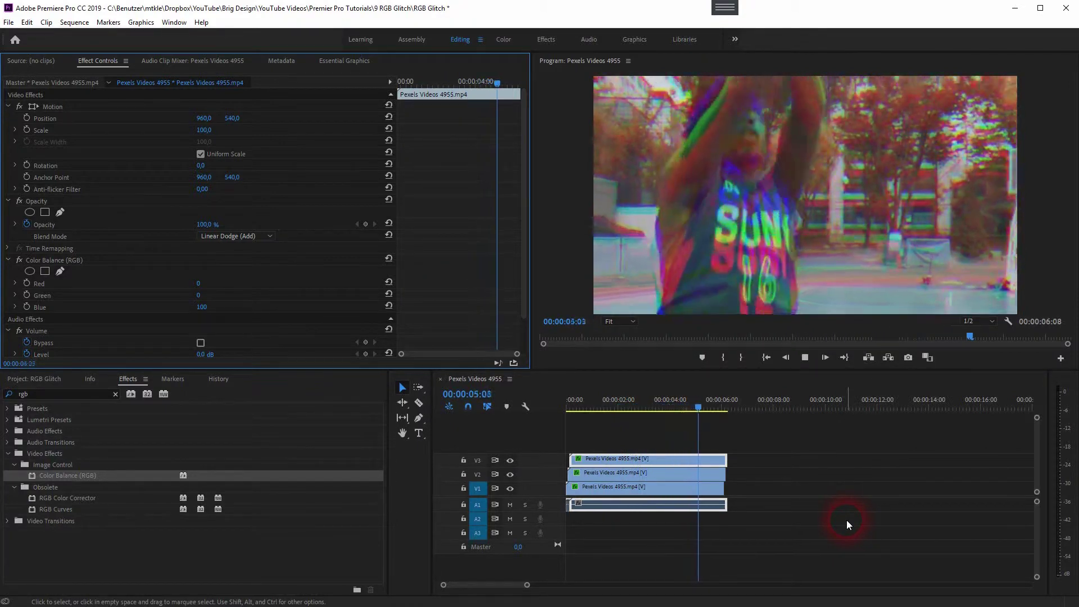
key(space)
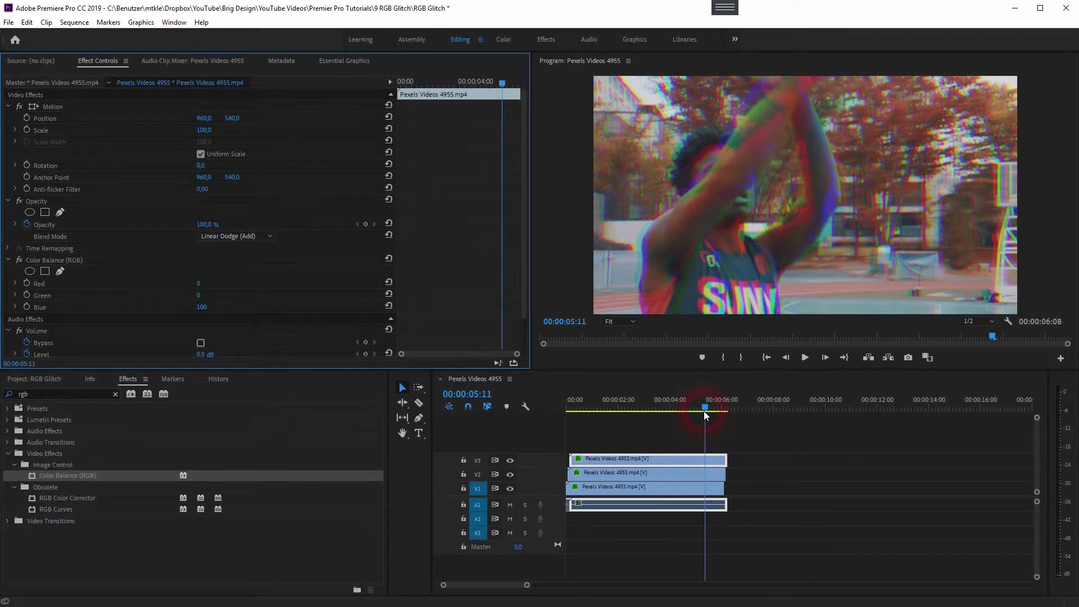
drag(704, 407, 525, 453)
Delete the clips on V2 and V3, leaving only the V1 clip.
click(605, 499)
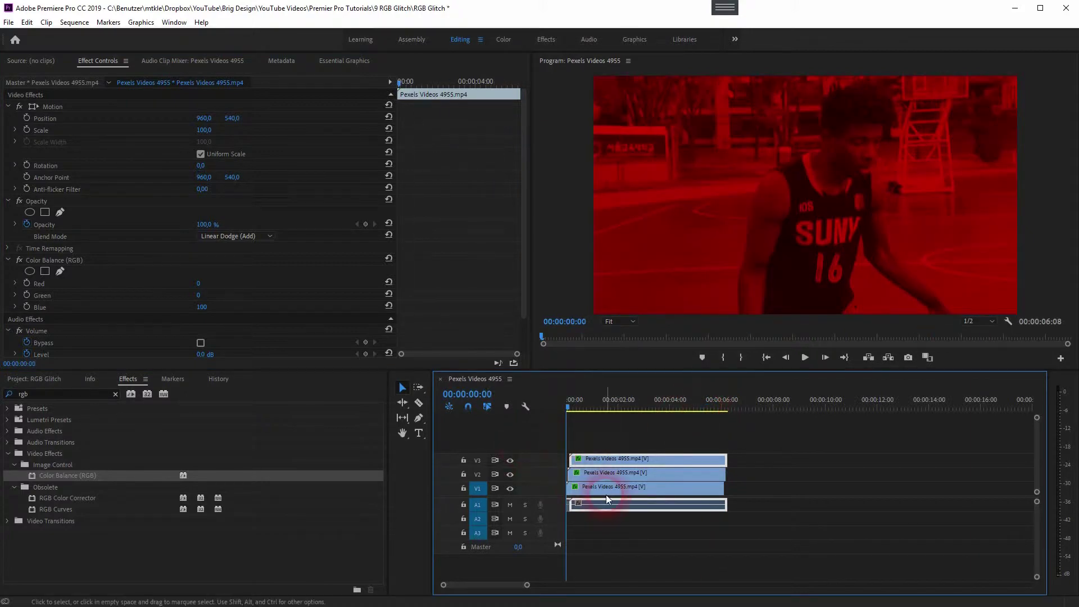
drag(589, 445, 632, 477)
key(Delete)
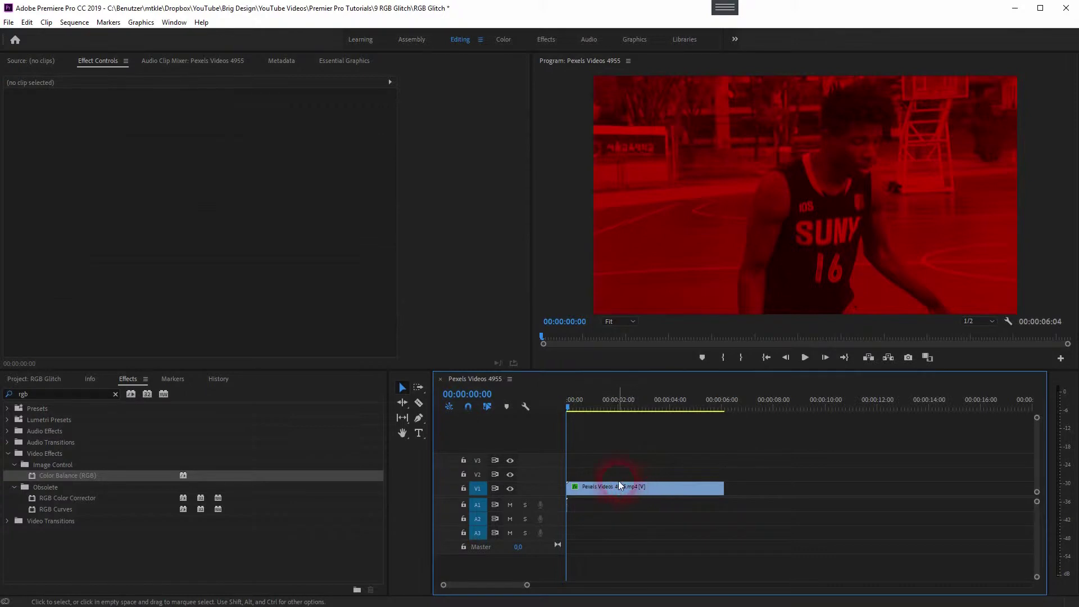
Copy the V1 clip to about 00:00:09:04 on both V3 and V1, and adjust the original clip's Color Balance Red value.
click(619, 484)
drag(597, 495, 841, 460)
click(661, 491)
click(199, 286)
text(100)
key(Return)
click(865, 489)
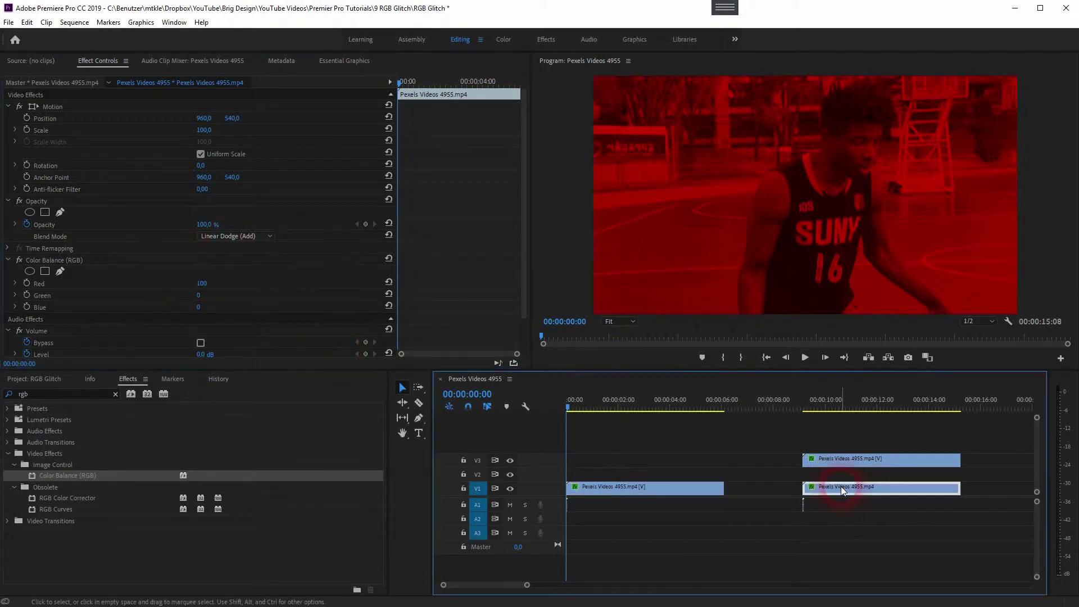
click(598, 490)
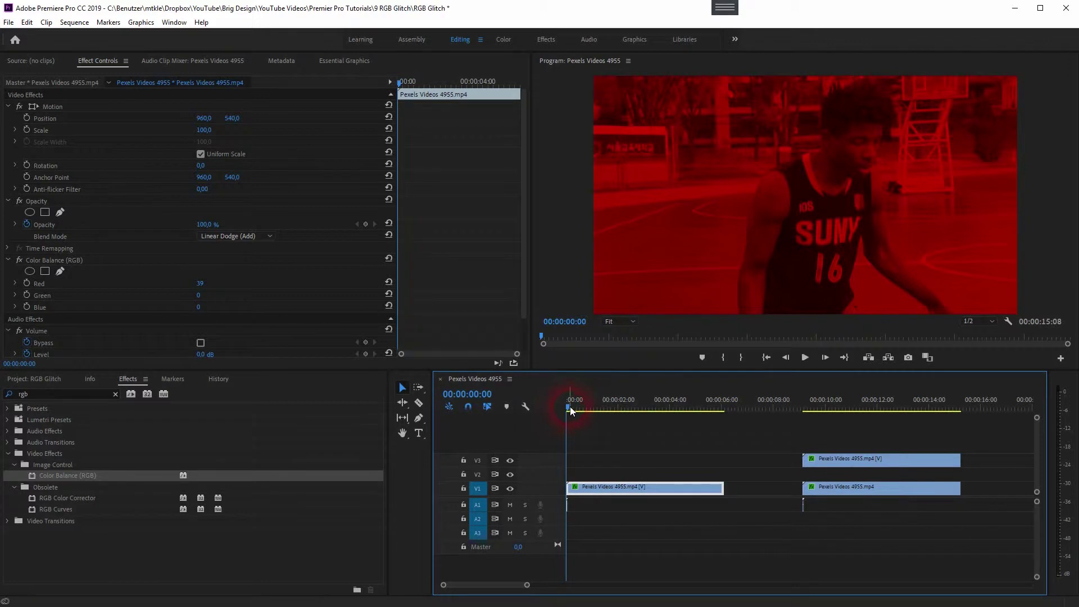
Move the V1 copy onto V2 above the original clip, starting at 00:00:00:01.
key(Right)
drag(832, 488, 590, 480)
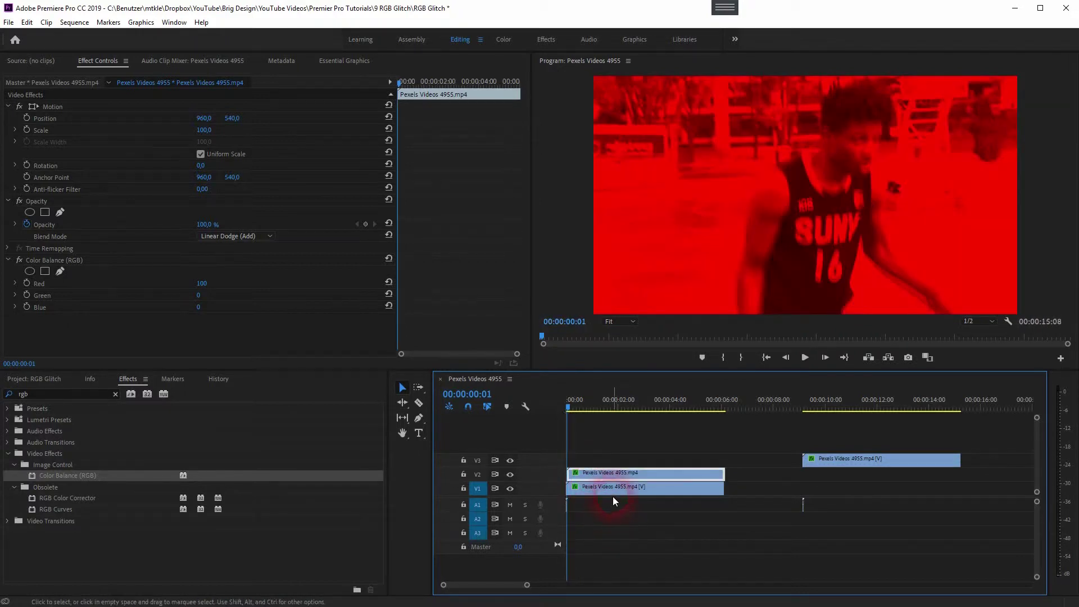
key(Left)
key(Right)
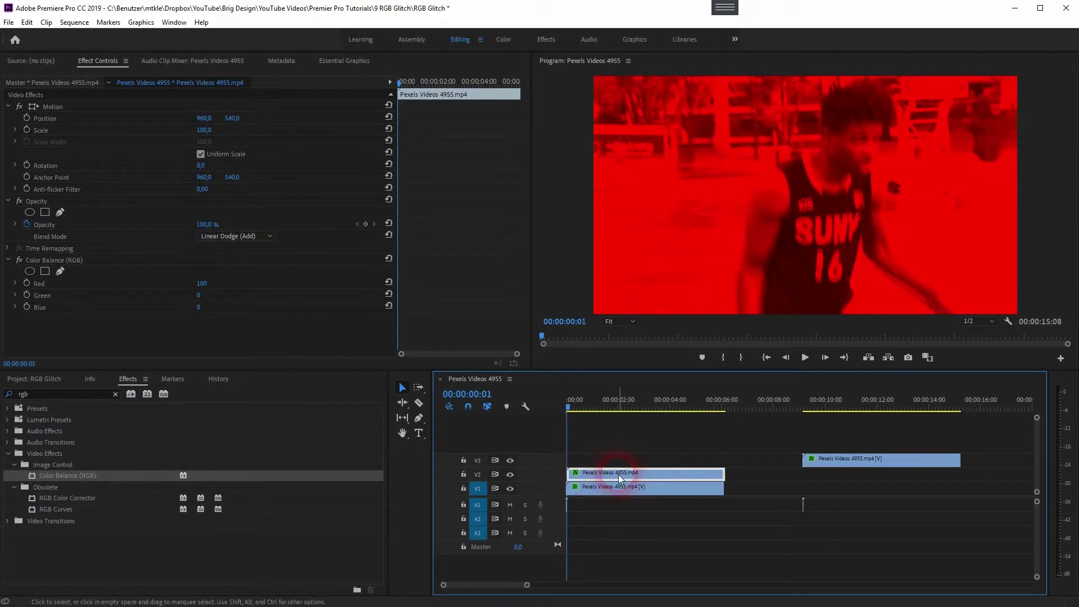
Set the V2 copy's Color Balance (RGB) to Red 0 and Green 100.
click(231, 321)
click(202, 284)
text(0)
click(218, 300)
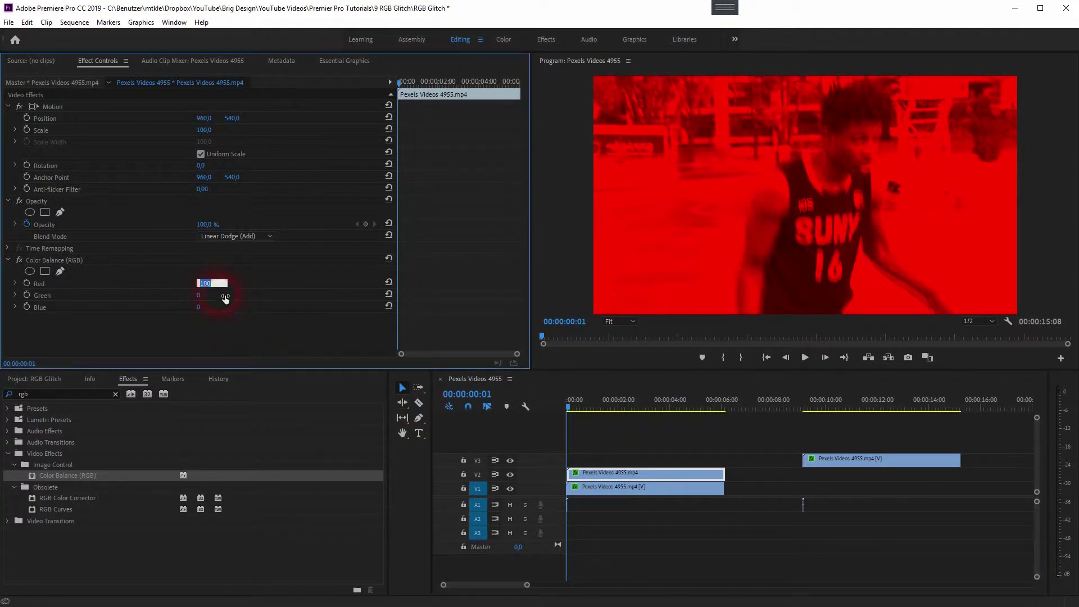
click(203, 296)
text(100)
click(322, 343)
Move the V3 copy above the other two clips so it starts at 00:00:00:02.
drag(841, 458, 669, 459)
click(568, 401)
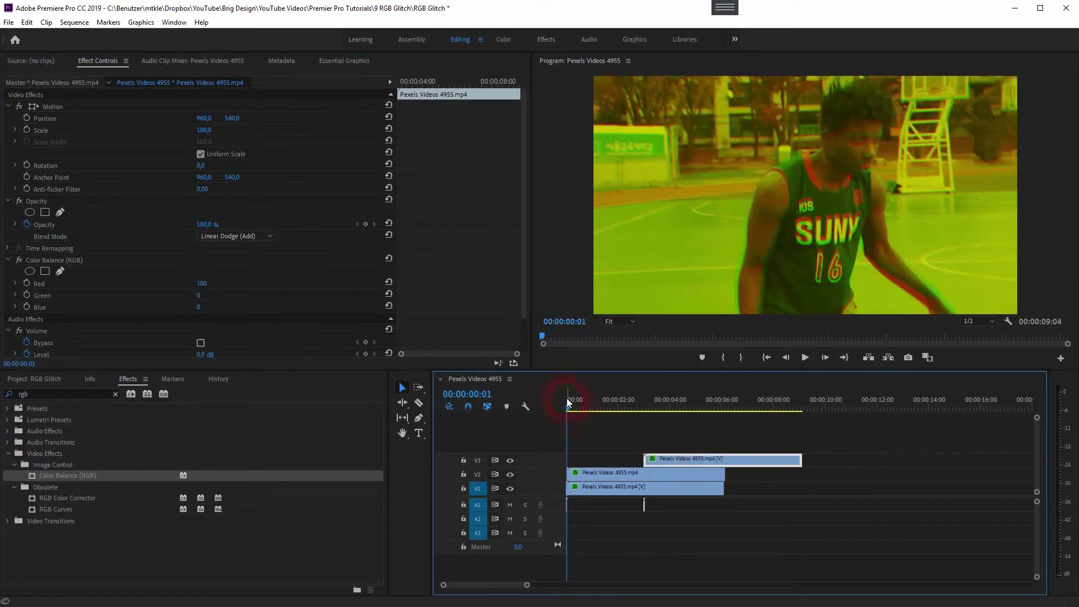
drag(672, 460, 600, 457)
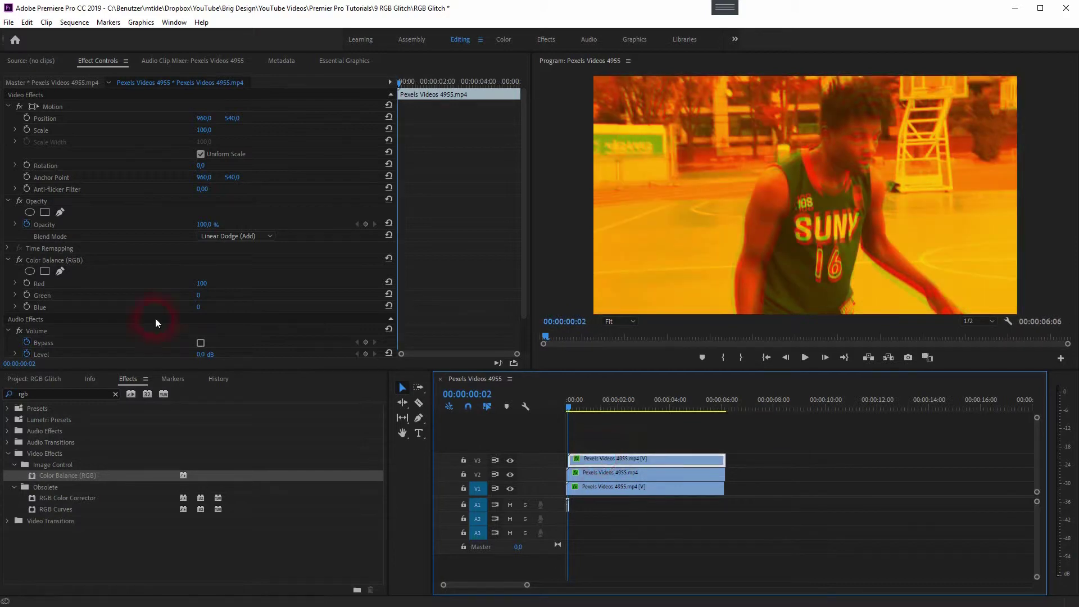
Set the V3 copy's Color Balance (RGB) to Red 0, Green 0 and Blue 100.
click(207, 284)
text(0)
key(Return)
click(214, 296)
key(Return)
click(220, 313)
click(594, 364)
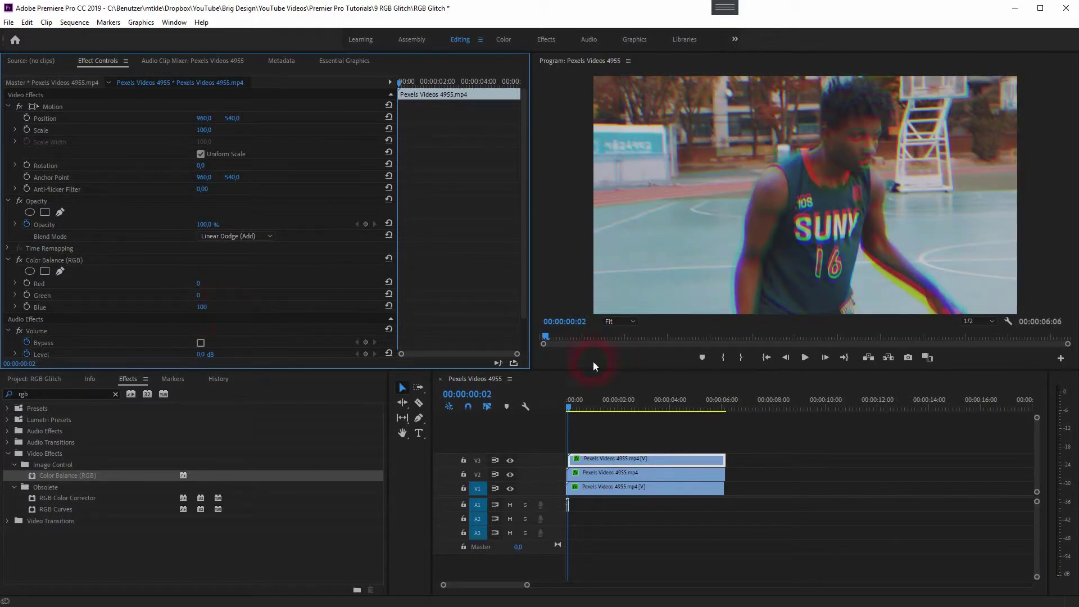
Play back the stacked RGB clips and scrub through the sequence to about 00:00:02:12 to check the glitch effect.
click(554, 412)
key(space)
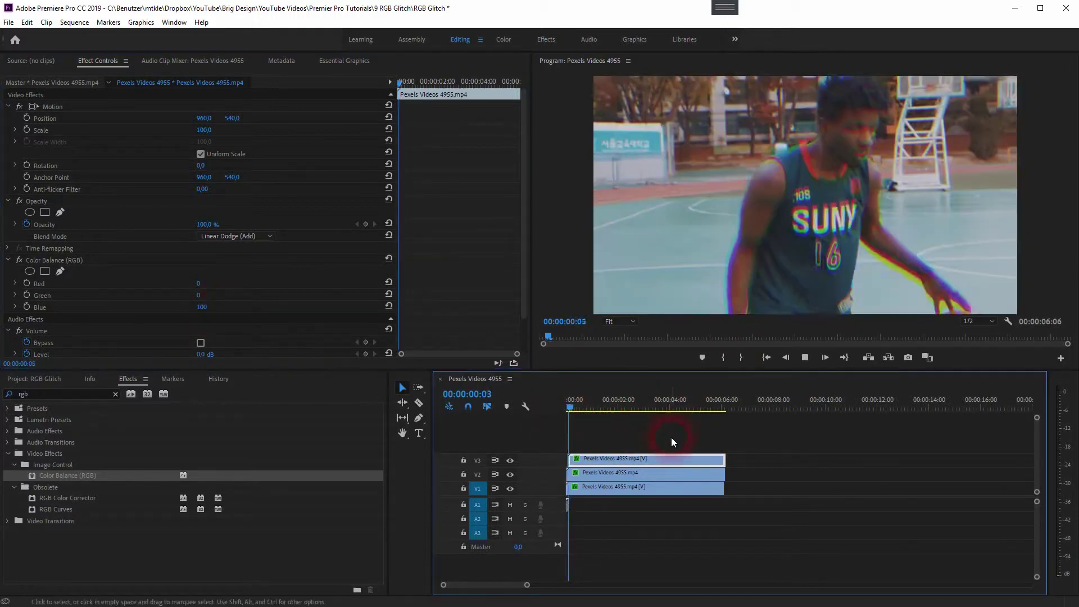
click(586, 404)
drag(591, 411, 627, 416)
scroll(594, 440, up, 3)
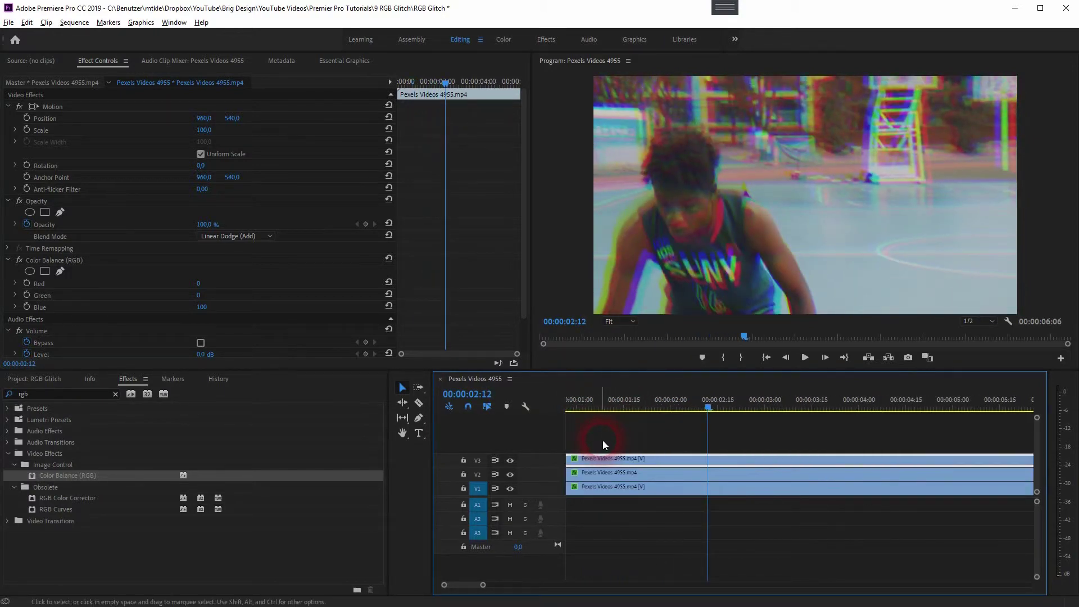
Split the V2 and V1 clips at 00:00:00:02, where the V3 clip starts.
key(Home)
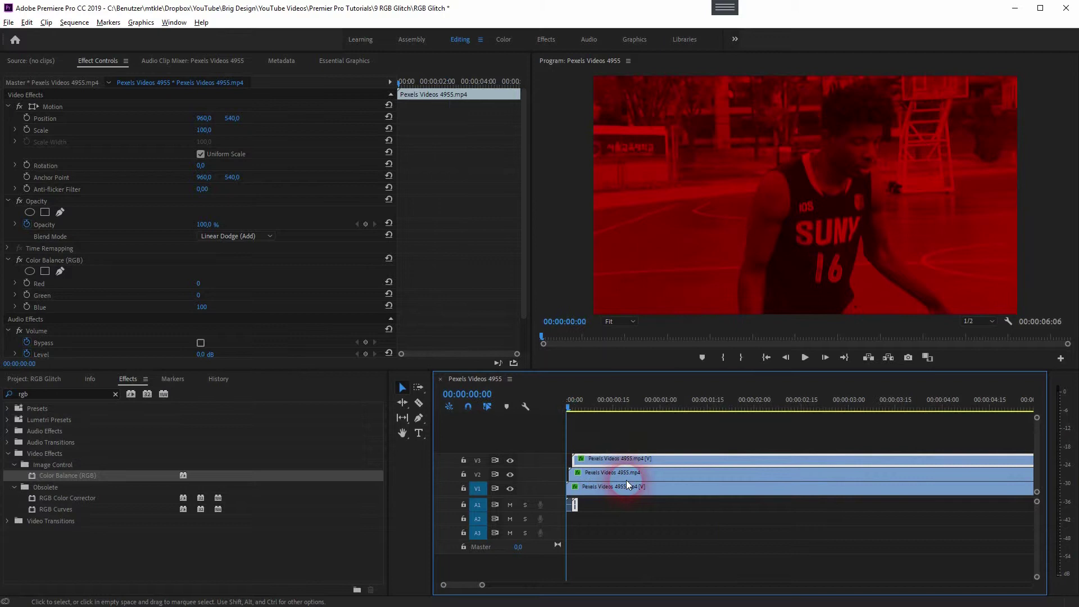
click(585, 459)
key(Right)
key(Right)
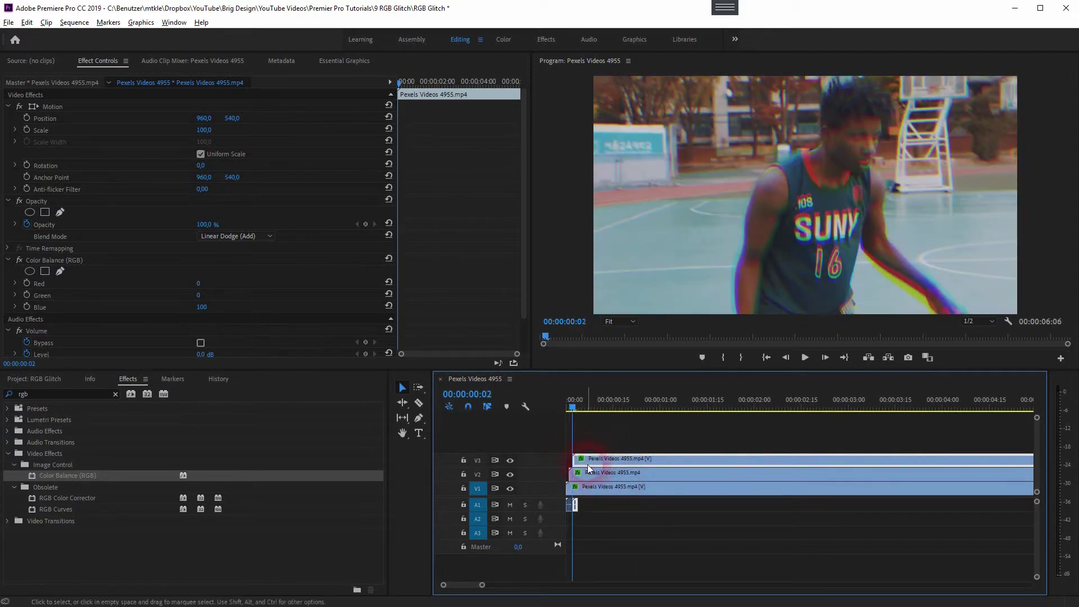
click(418, 402)
click(574, 474)
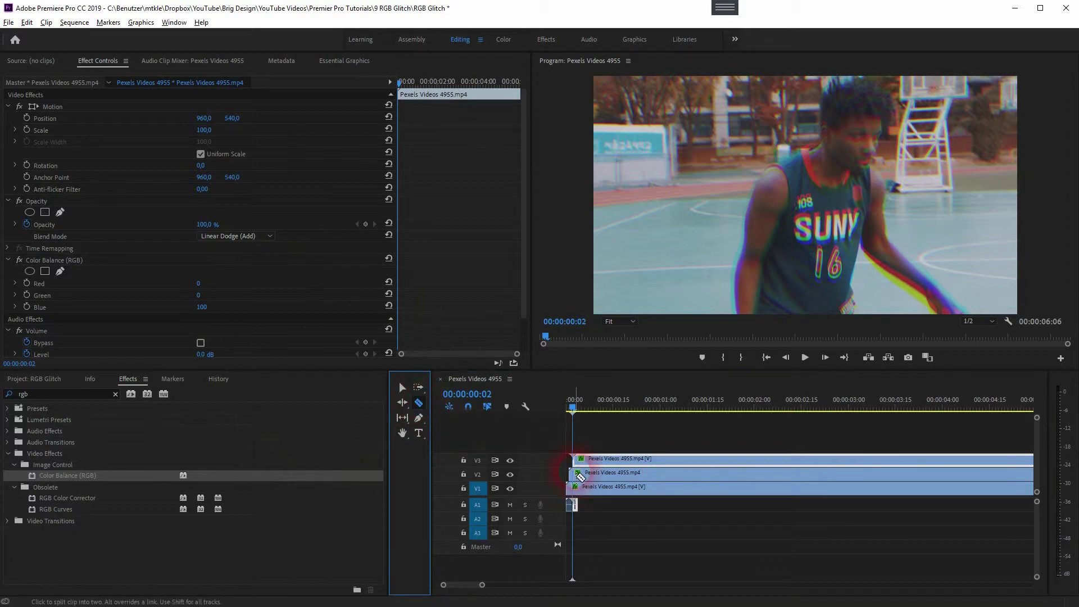
click(573, 488)
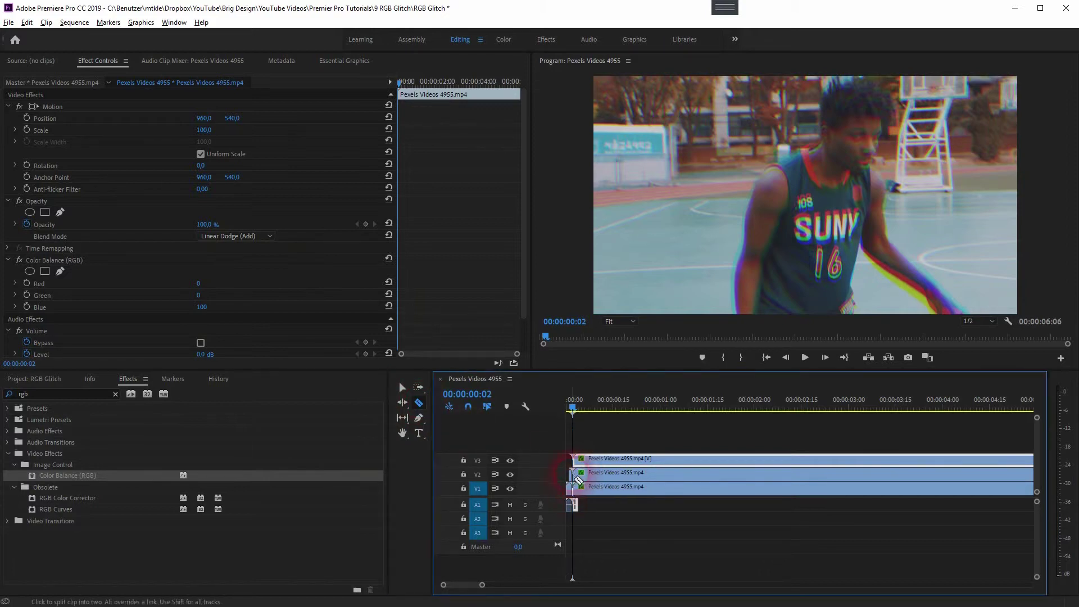
Delete the short leading pieces on V1 and V2, and move all three remaining clips to the start of the sequence.
click(403, 387)
click(567, 476)
click(572, 504)
click(624, 521)
drag(573, 402, 624, 535)
drag(700, 459, 683, 461)
Split the V2 and V3 clips at 00:00:06:02, where the V1 clip ends.
key(End)
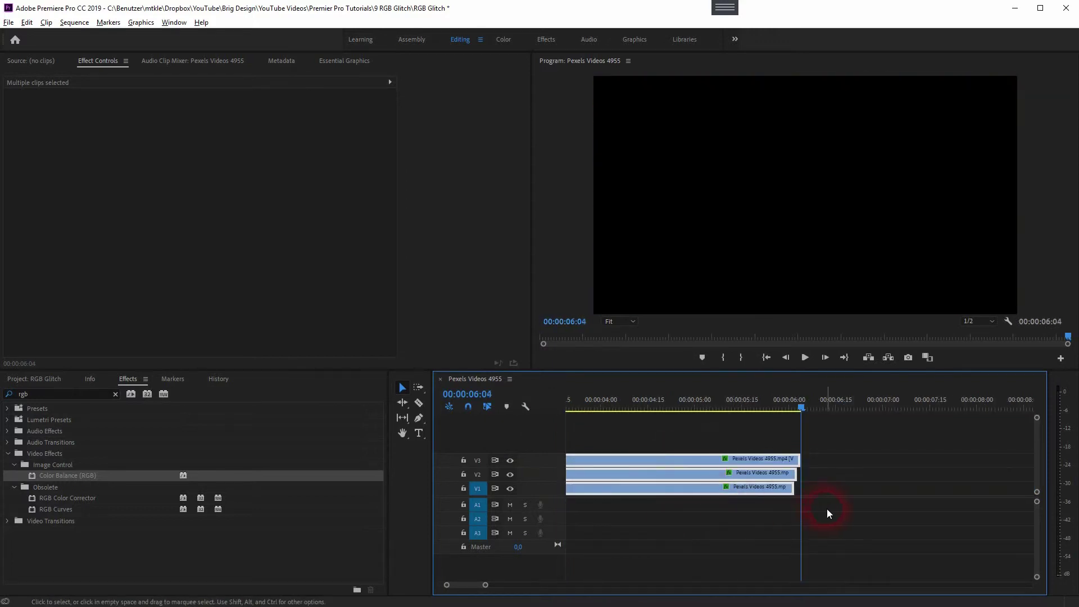
key(Left)
key(Left)
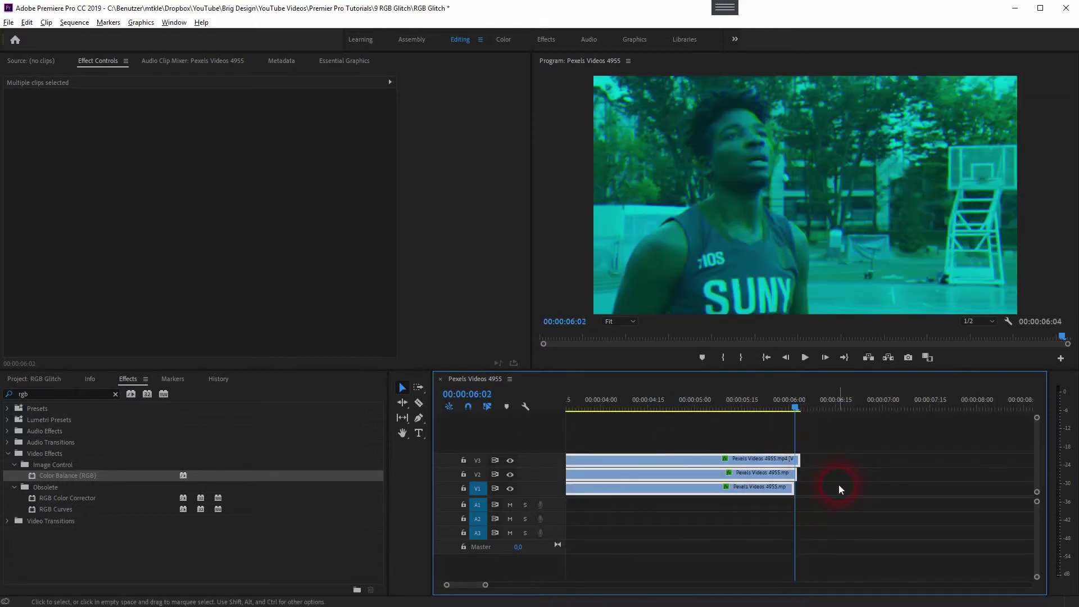
click(419, 403)
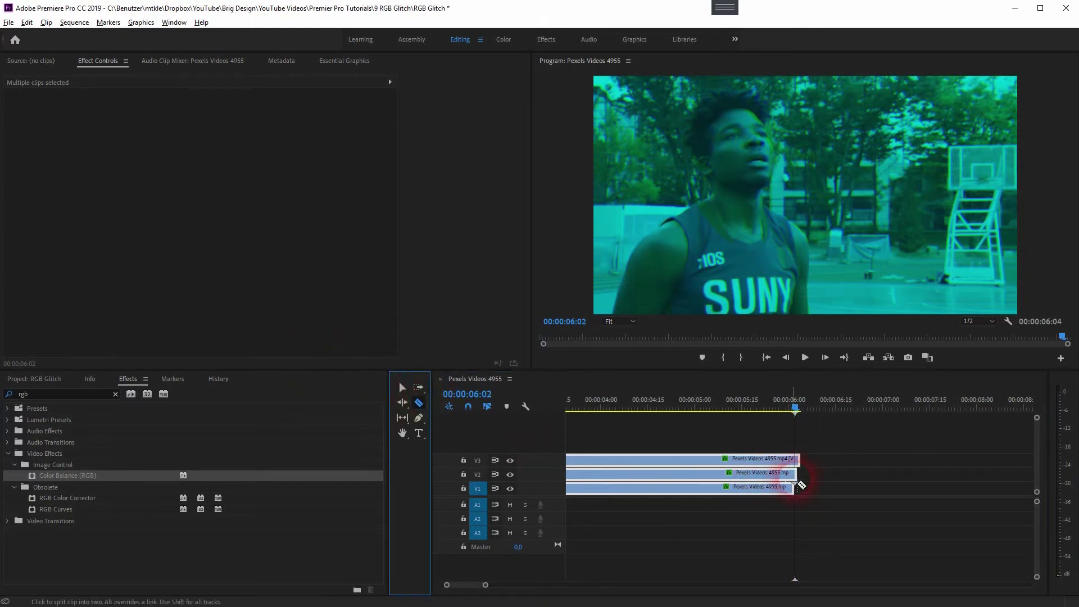
click(798, 474)
click(799, 460)
Delete the short leftover pieces at the ends of V2 and V3.
click(401, 388)
click(763, 471)
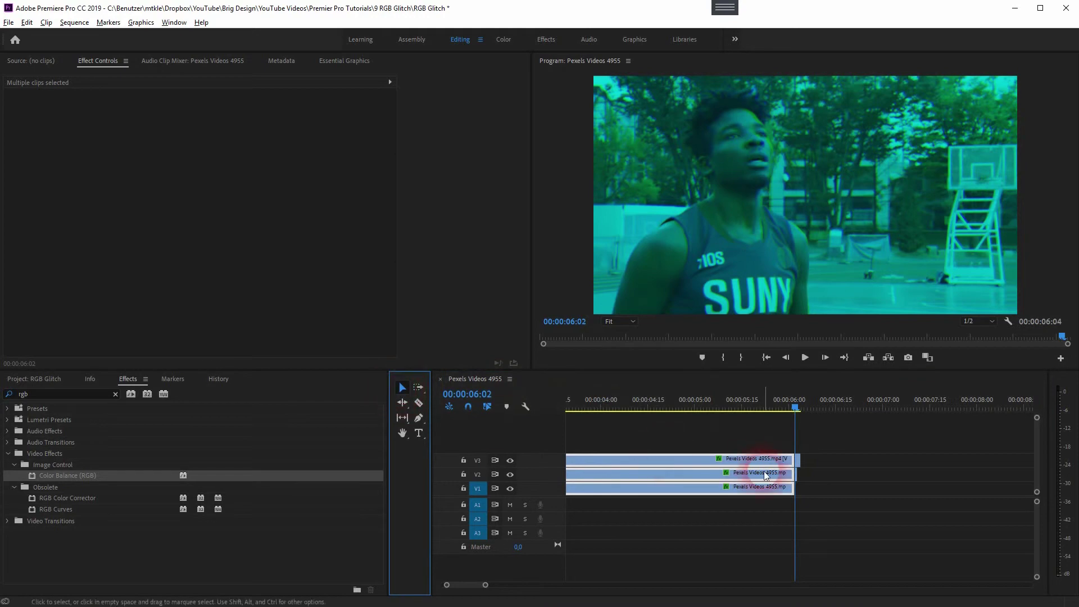
click(798, 461)
key(Delete)
click(821, 488)
Play back the trimmed RGB glitch sequence from the start to about 00:00:05:23 with the whole sequence in view.
key(Home)
click(795, 519)
key(space)
key(backslash)
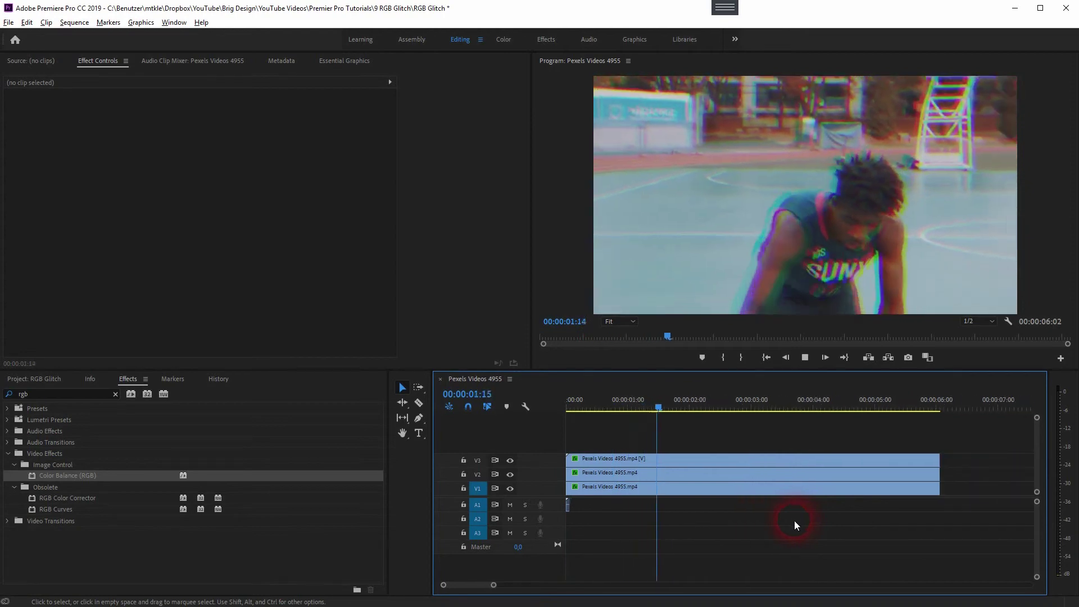
key(minus)
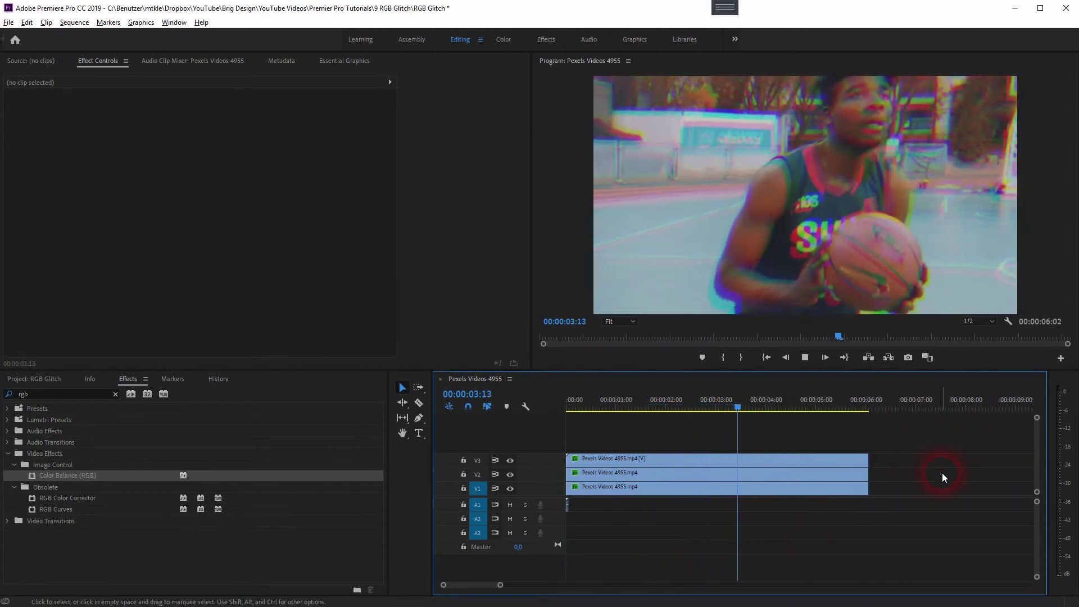
key(space)
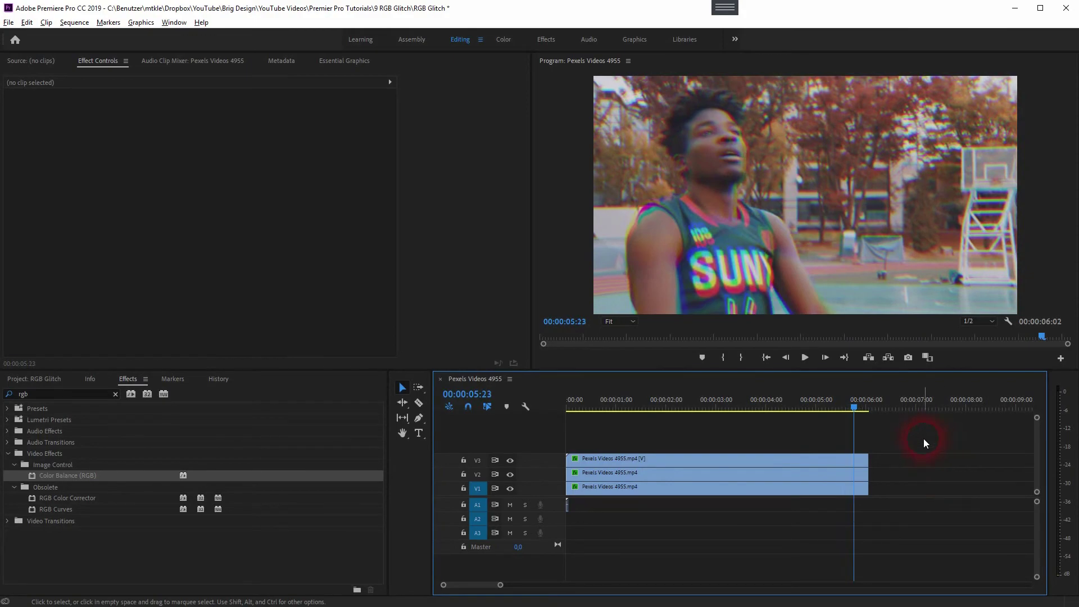